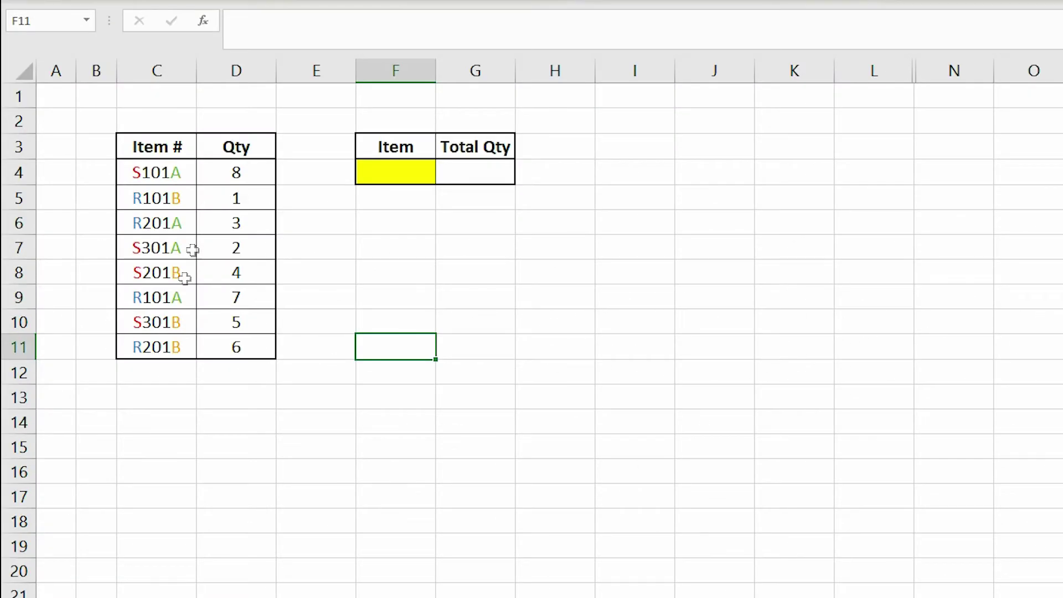
# Choose item 101 from the dropdown list in the yellow Item cell F4
pyautogui.moveTo(171, 174); pyautogui.dragTo(160, 348)
pyautogui.moveTo(236, 178); pyautogui.dragTo(225, 344)
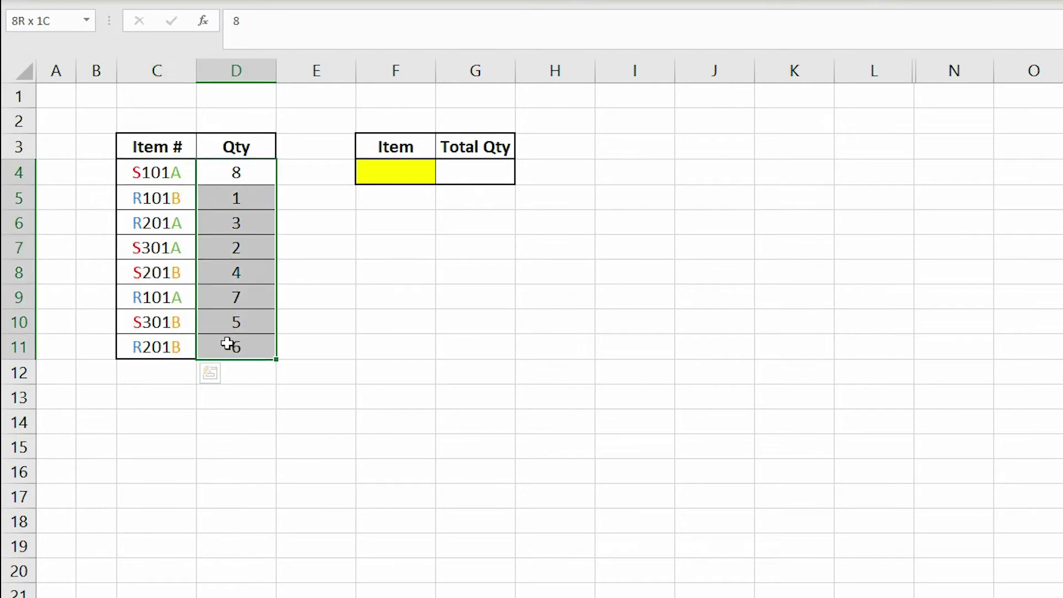
pyautogui.click(401, 293)
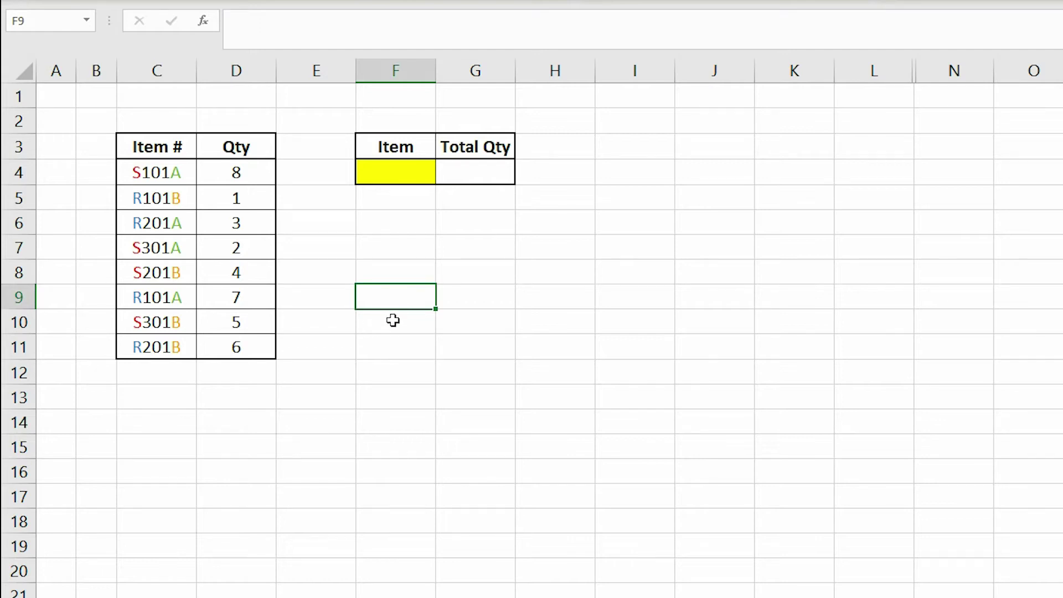
pyautogui.click(408, 173)
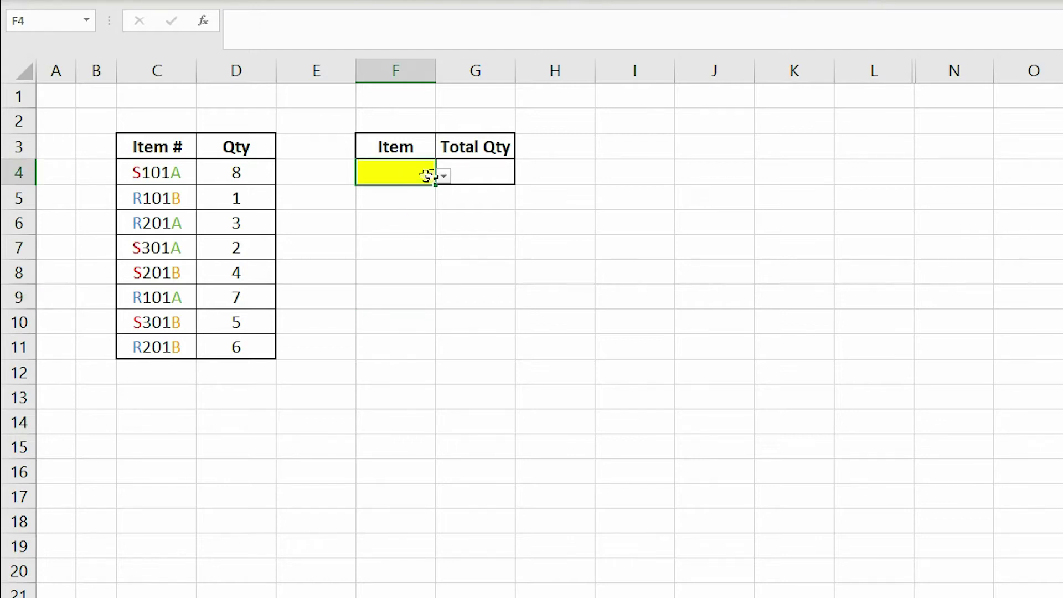
pyautogui.click(443, 177)
pyautogui.click(421, 194)
# Enter =SUMIF(C4:C11,F4,D4:D11) in G4 to total Qty for the F4 item
pyautogui.click(480, 175)
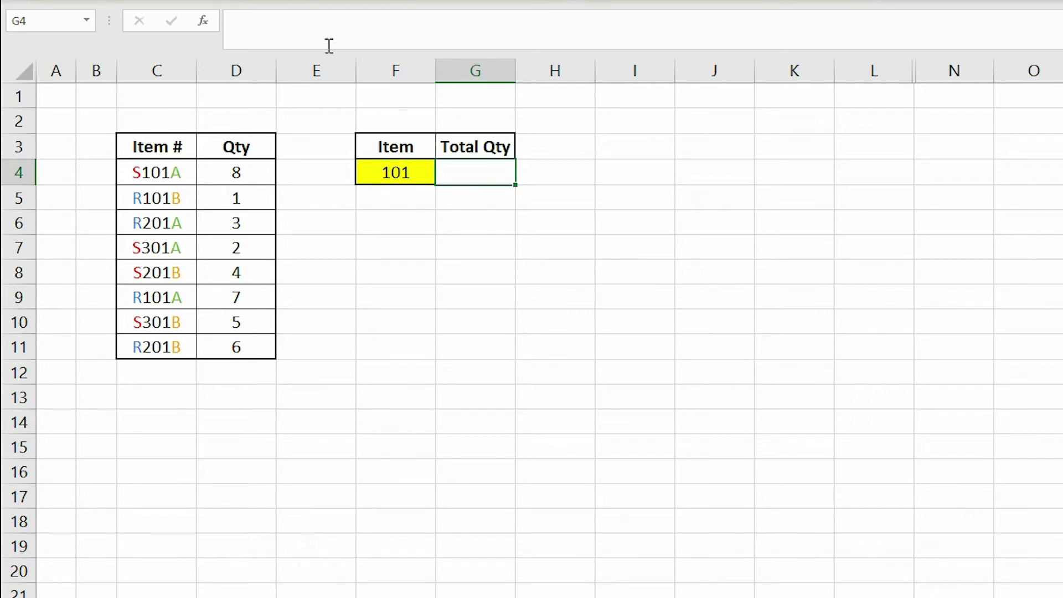
pyautogui.click(313, 30)
pyautogui.write('=sumif')
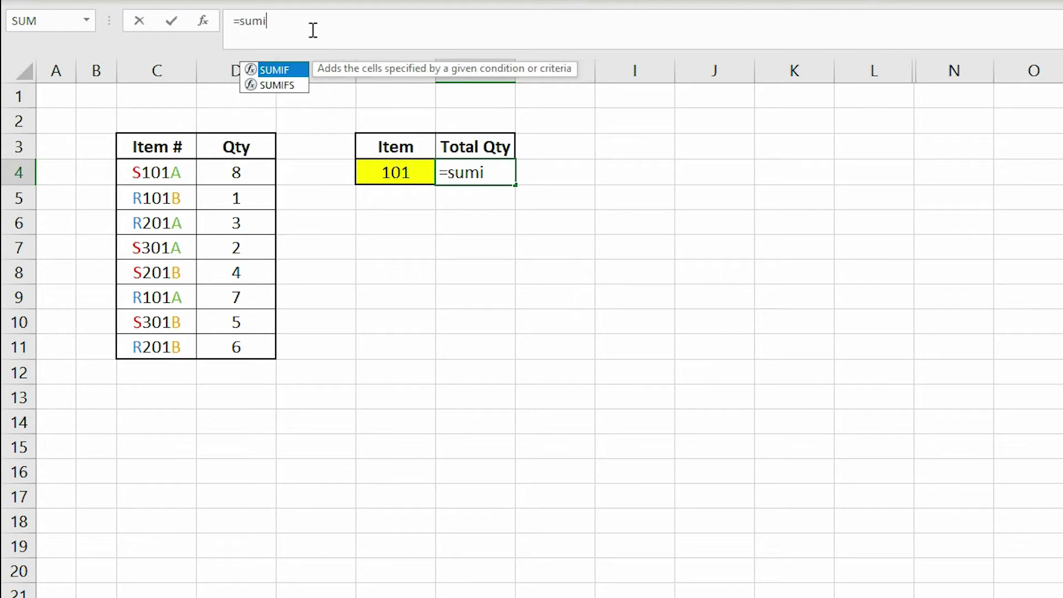
pyautogui.doubleClick(279, 70)
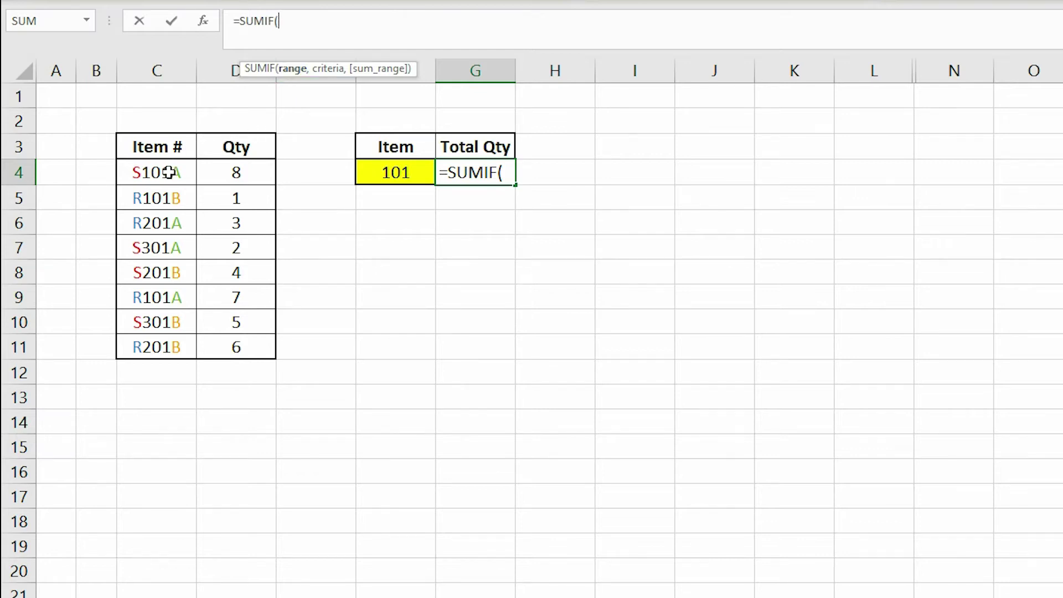
pyautogui.moveTo(169, 173); pyautogui.dragTo(163, 355)
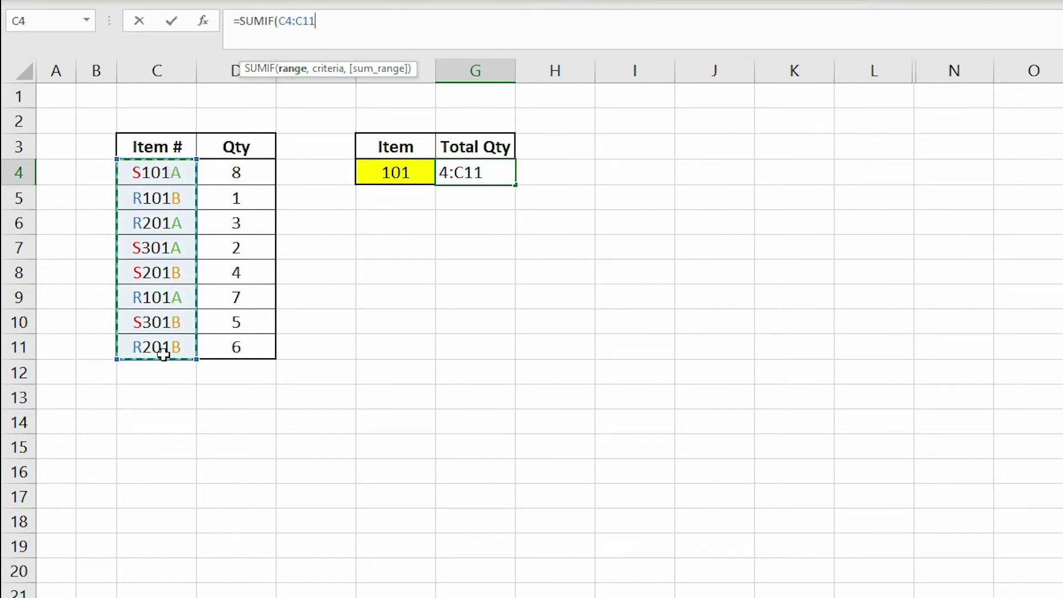
pyautogui.write(',')
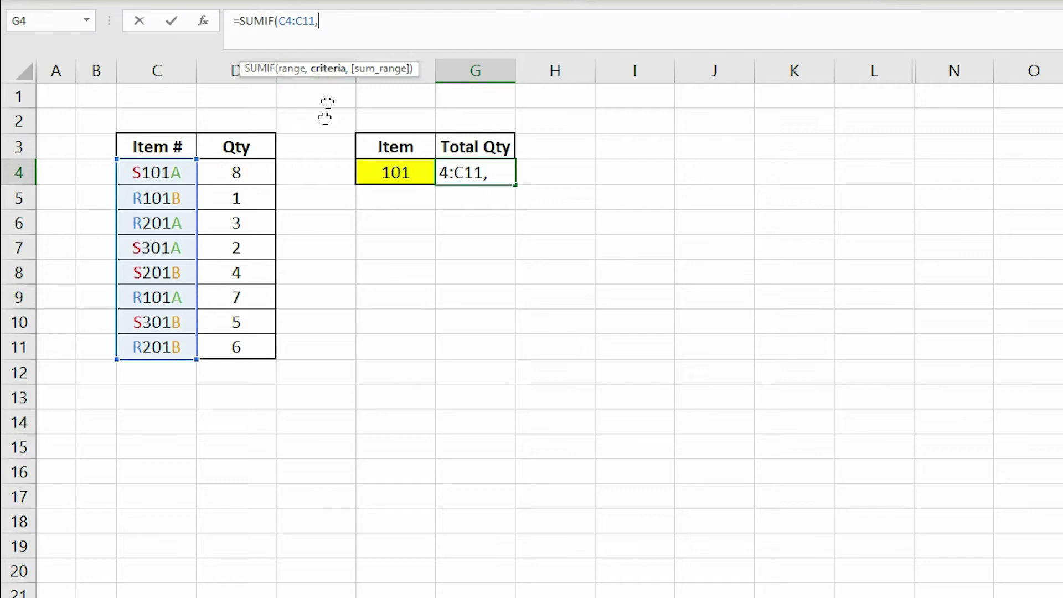
pyautogui.click(402, 176)
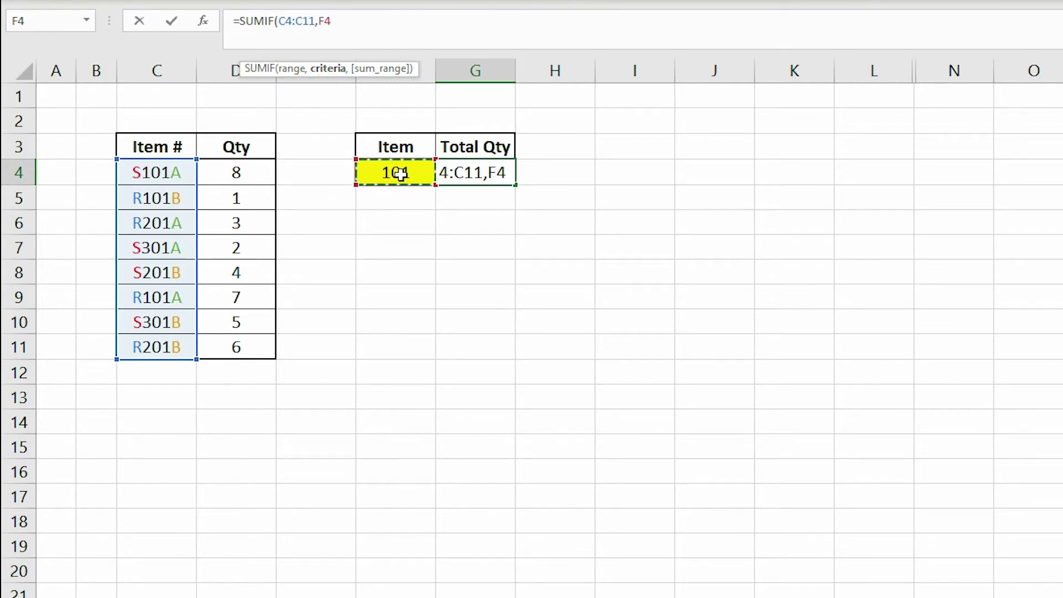
pyautogui.write(',')
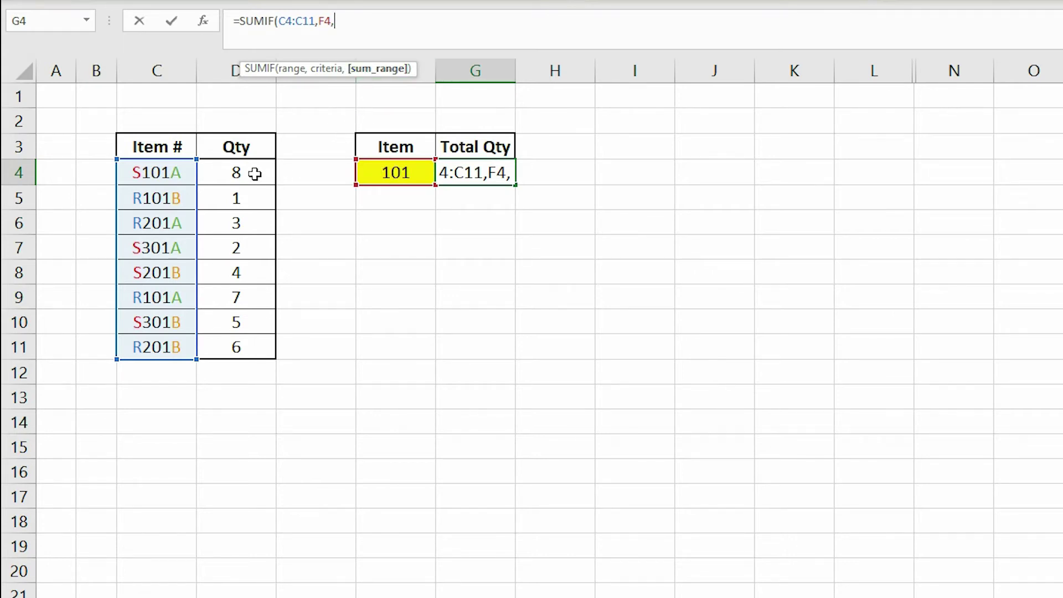
pyautogui.moveTo(254, 173); pyautogui.dragTo(252, 344)
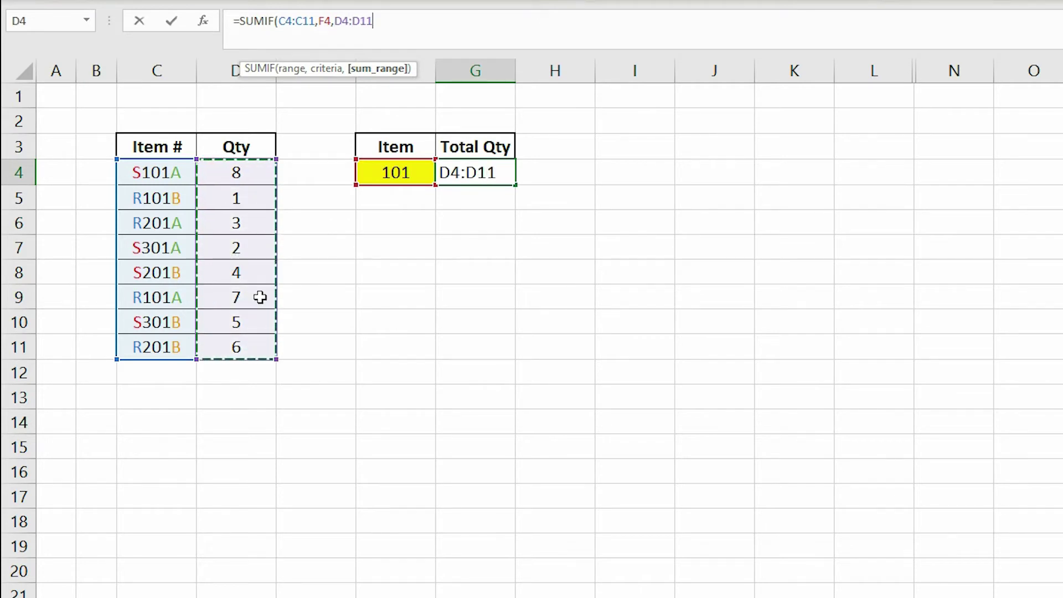
pyautogui.write(')')
pyautogui.press('Return')
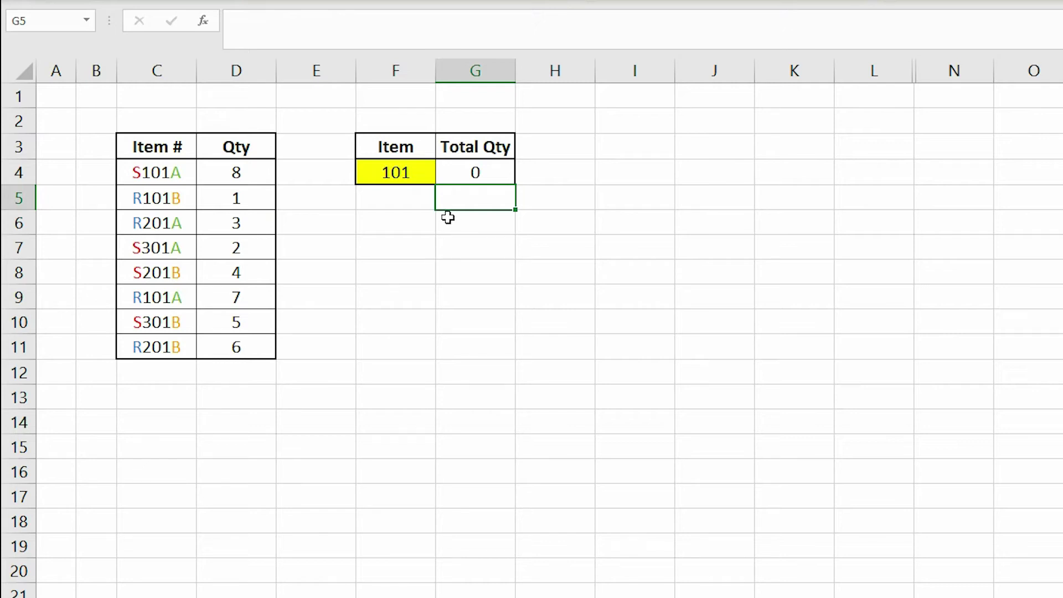
pyautogui.click(408, 172)
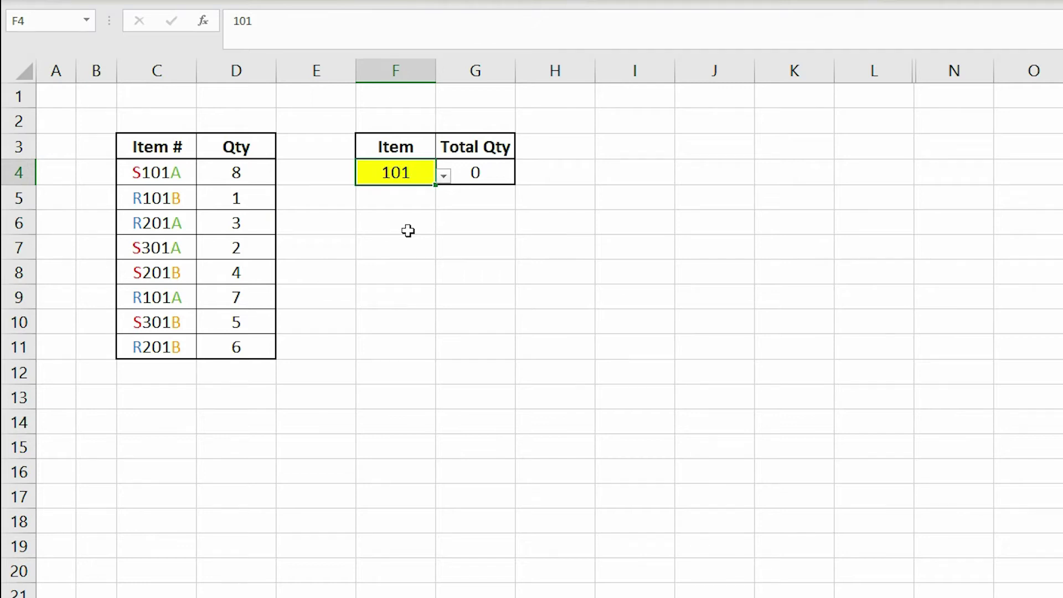
pyautogui.click(173, 175)
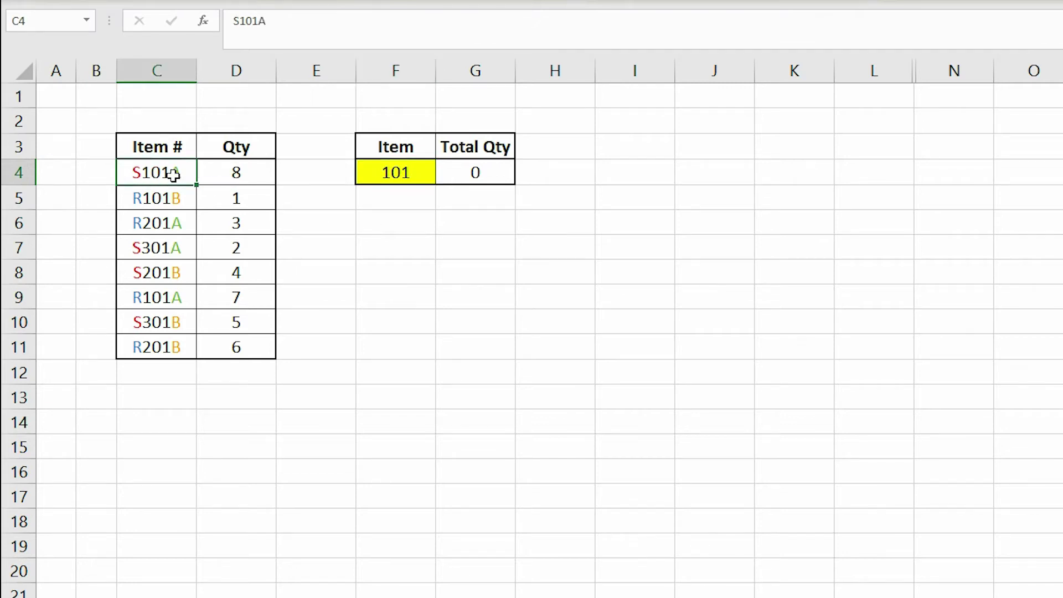
pyautogui.write('101')
pyautogui.press('Return')
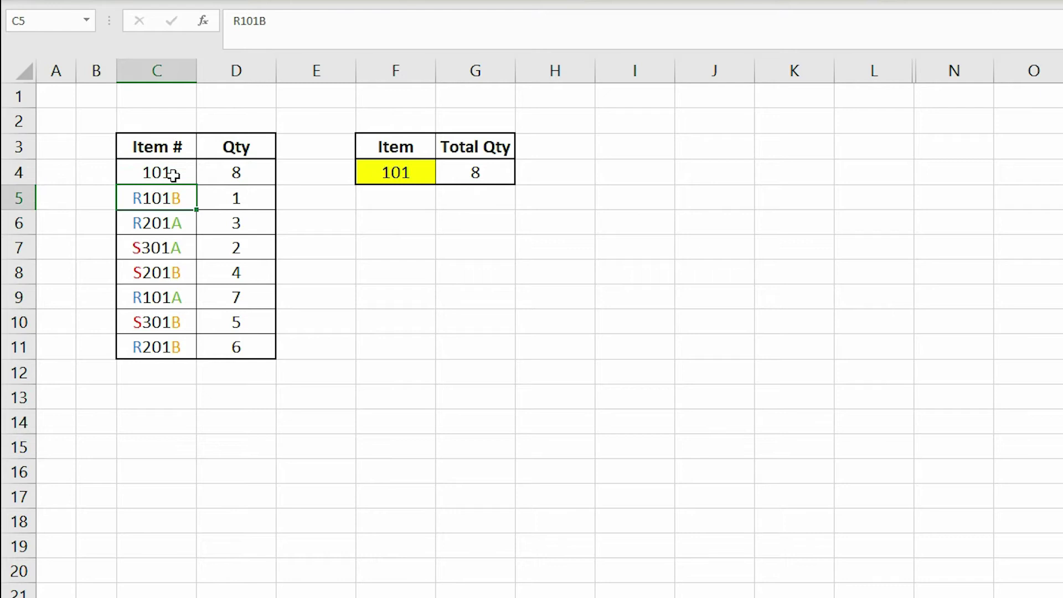
pyautogui.click(260, 174)
pyautogui.click(479, 173)
pyautogui.click(411, 227)
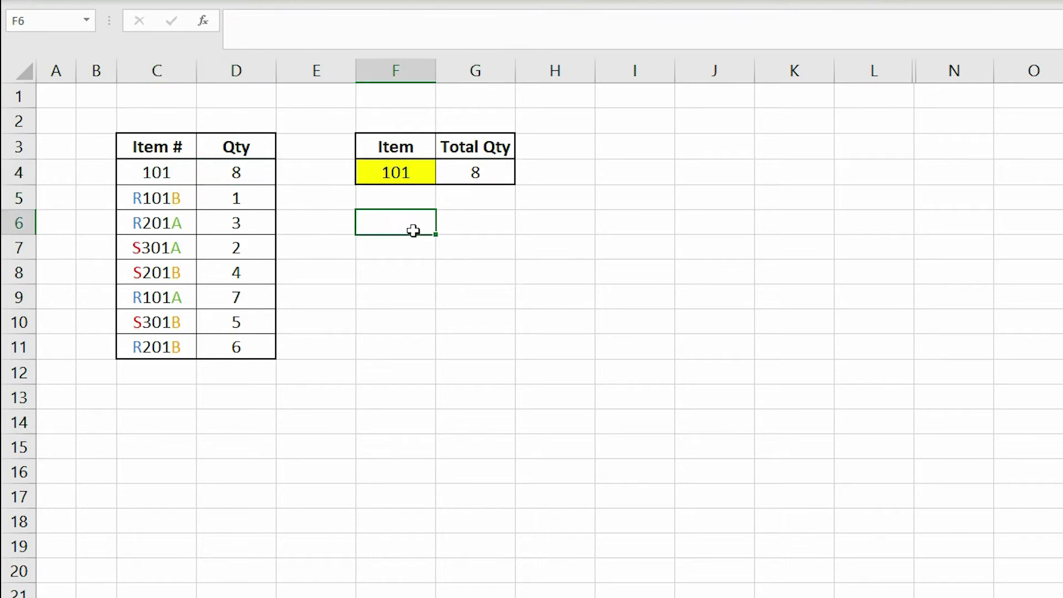
pyautogui.hotkey('ctrl', 'z')
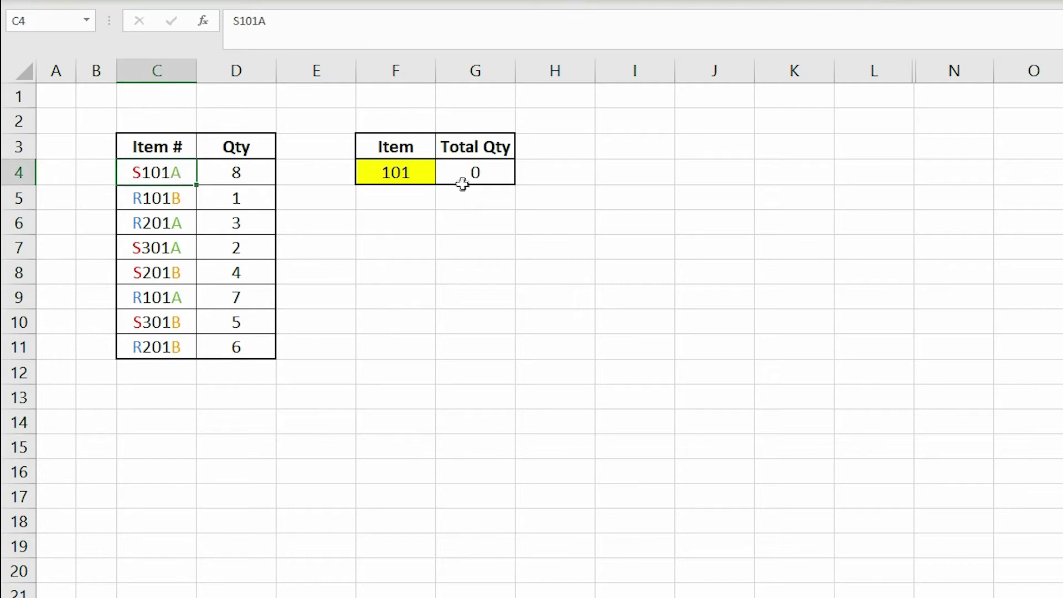
pyautogui.click(465, 175)
# Replace G4's F4 criteria with "*101*" so the total becomes 16
pyautogui.click(328, 34)
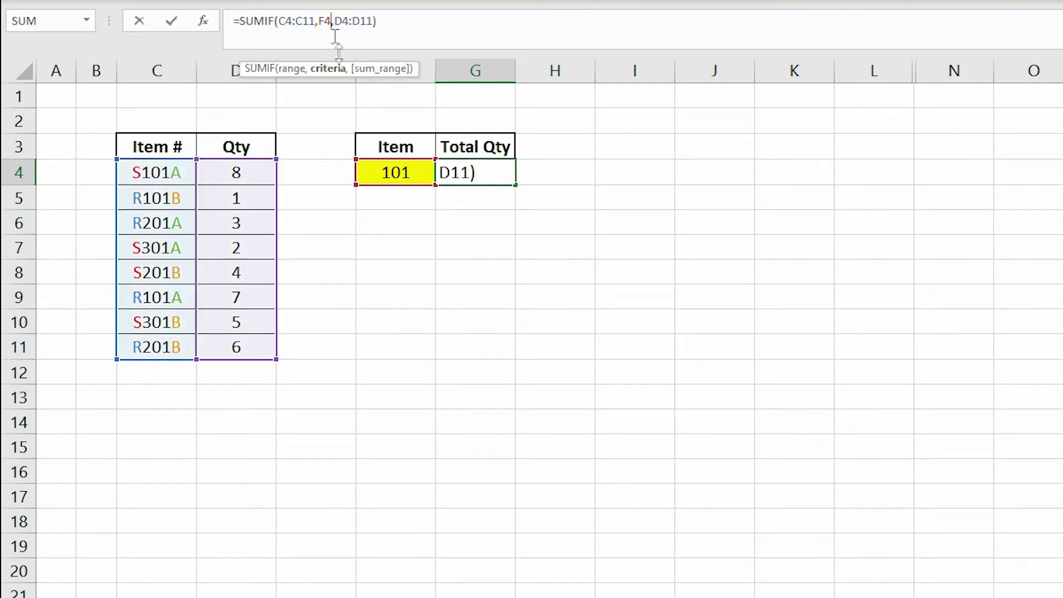
pyautogui.press('Delete')
pyautogui.press('BackSpace')
pyautogui.write('"')
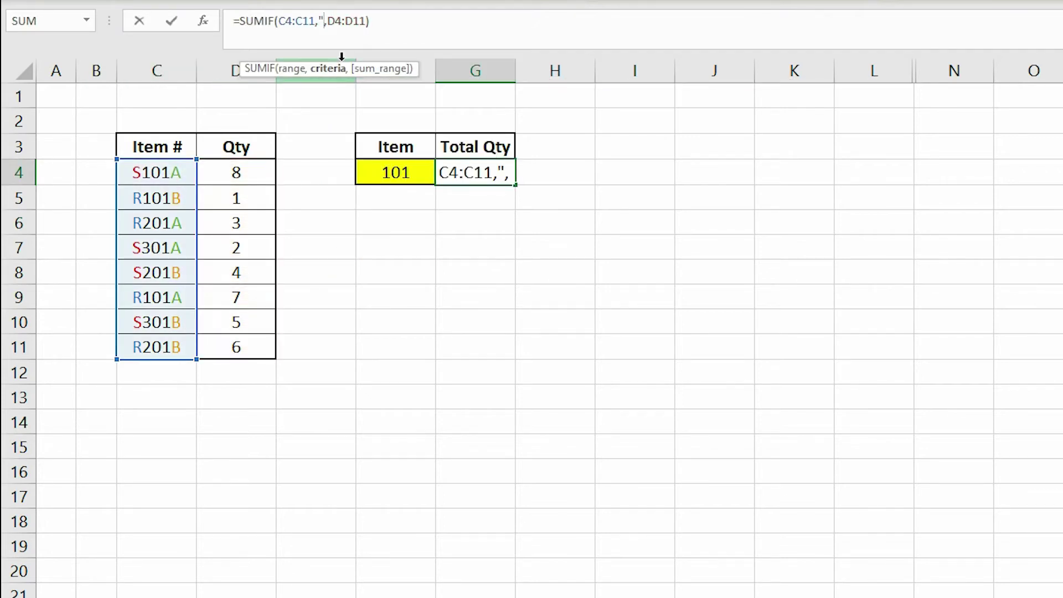
pyautogui.write('*101')
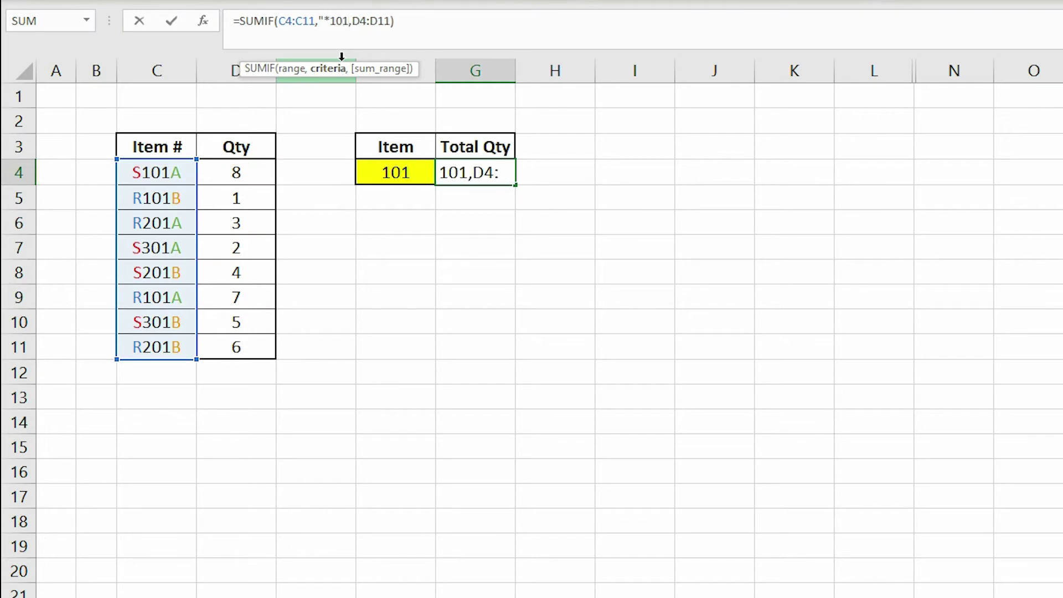
pyautogui.write('*')
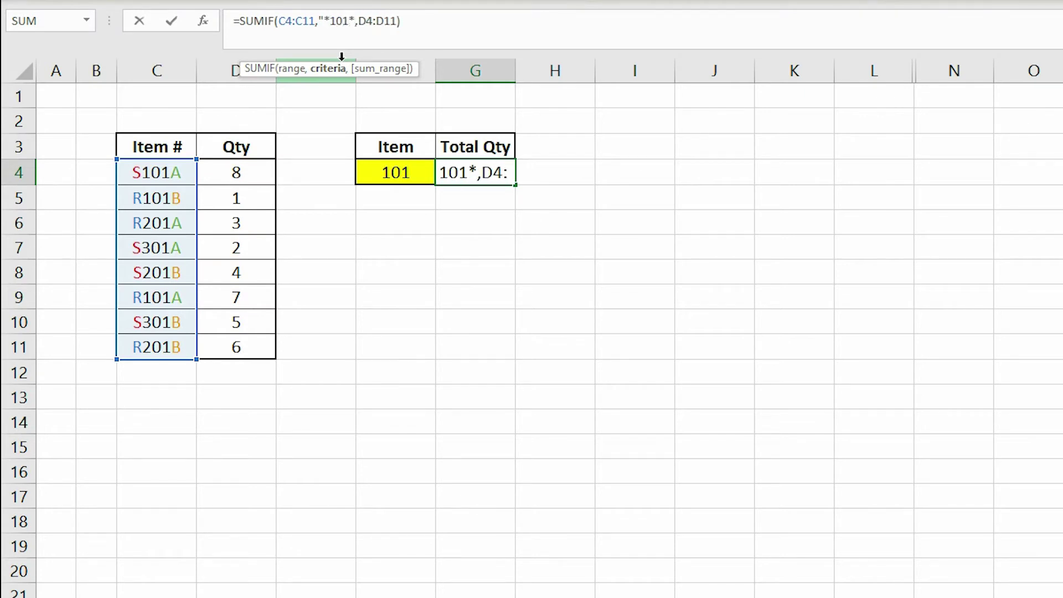
pyautogui.write('"')
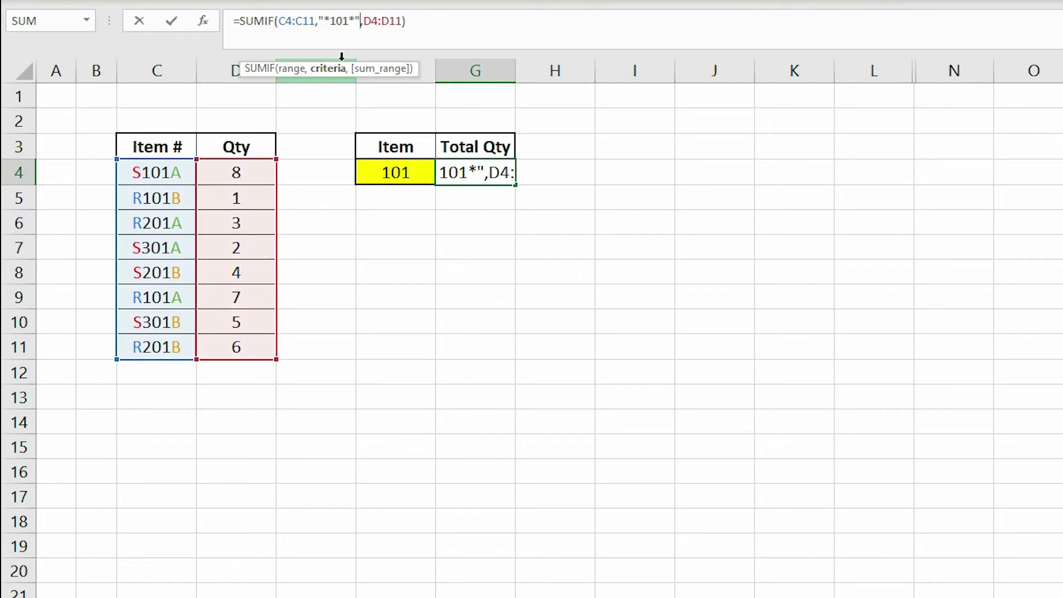
pyautogui.click(416, 25)
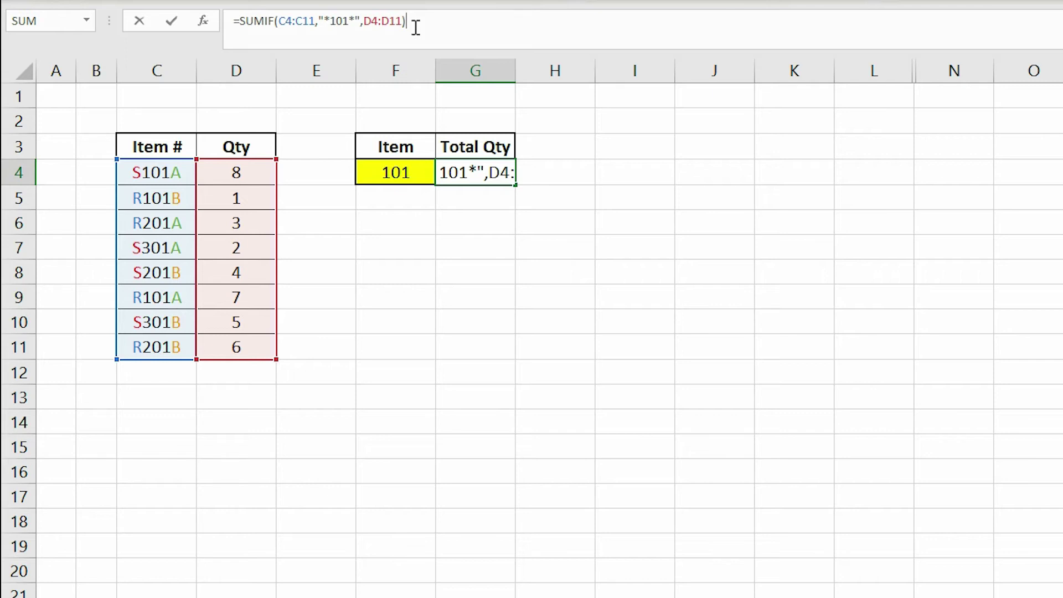
pyautogui.press('Return')
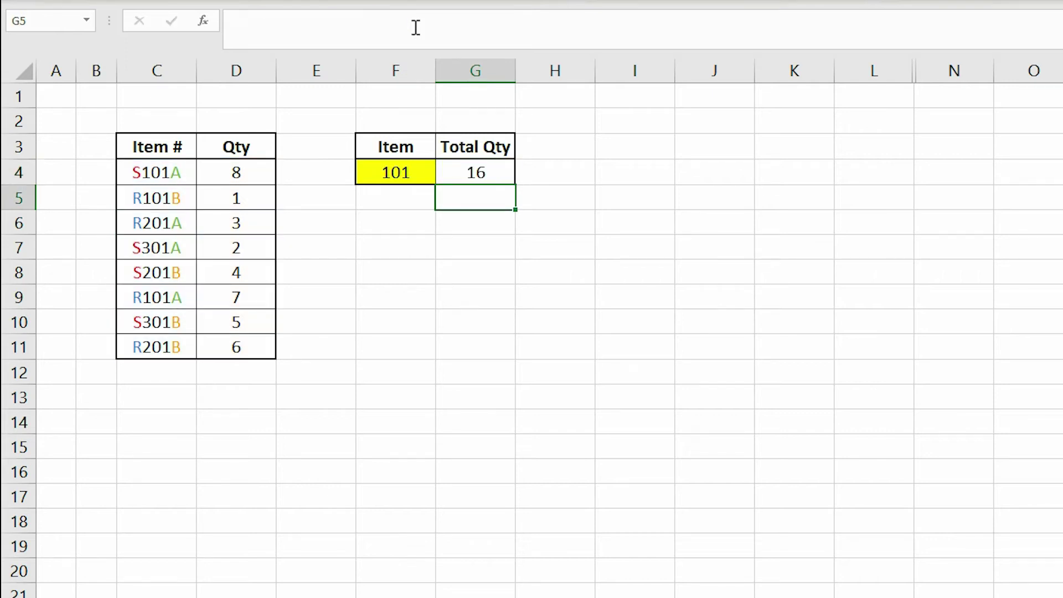
pyautogui.click(509, 181)
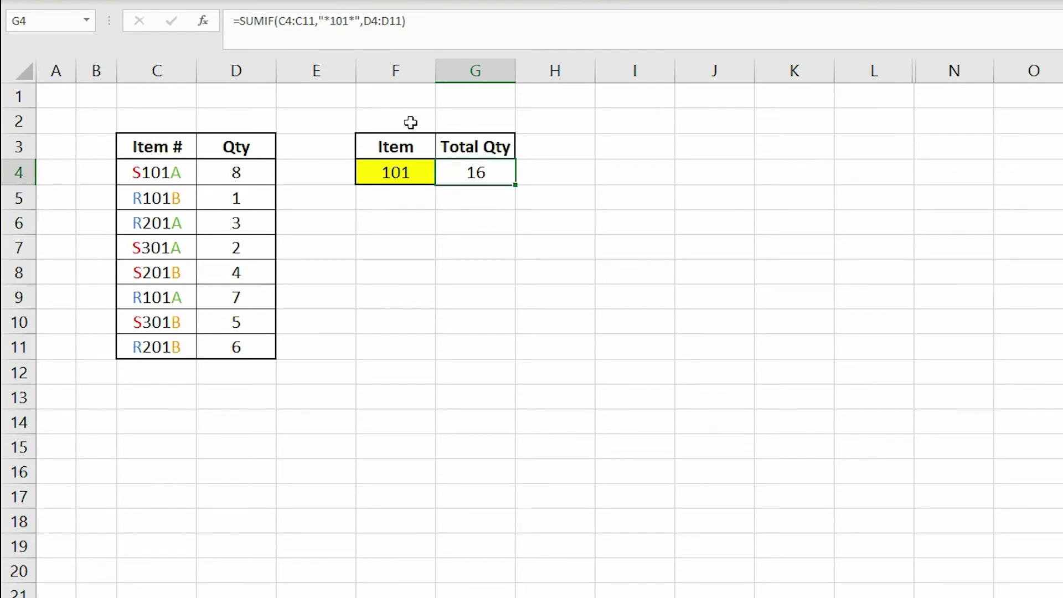
pyautogui.click(416, 172)
pyautogui.click(443, 176)
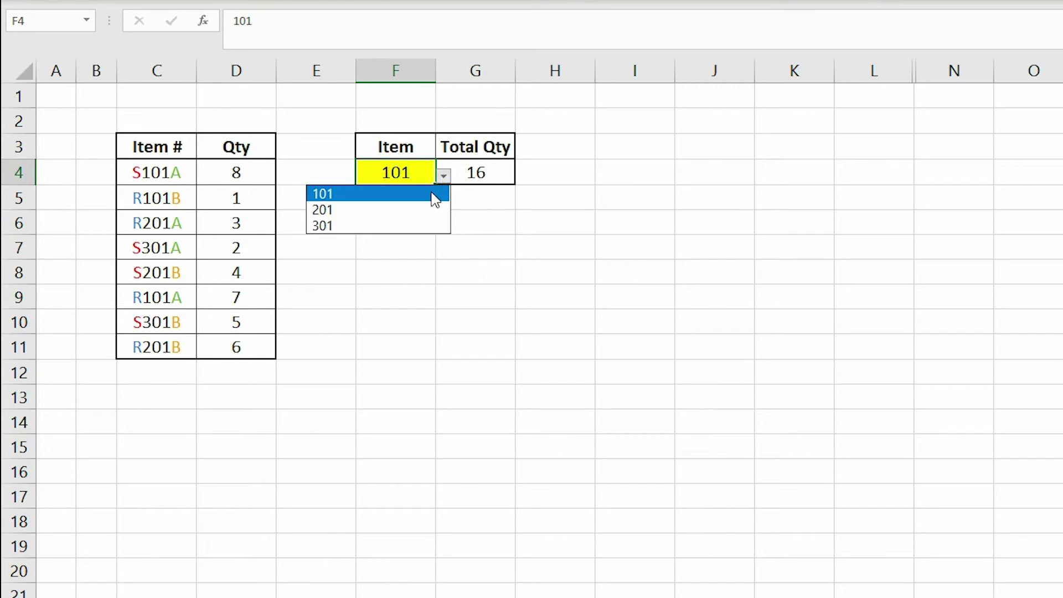
pyautogui.click(422, 211)
pyautogui.click(444, 178)
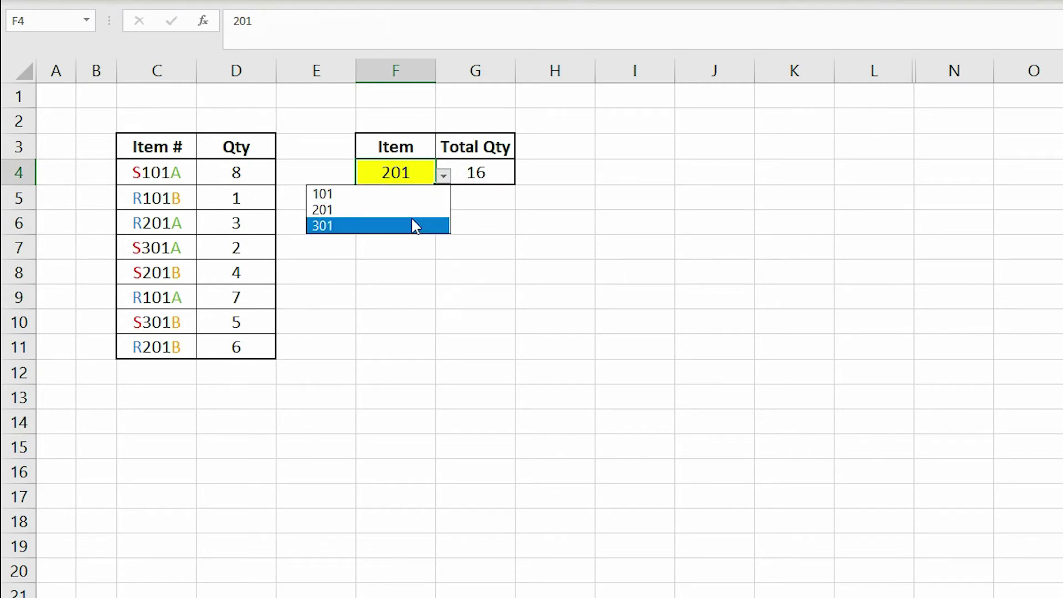
pyautogui.click(414, 224)
pyautogui.click(445, 176)
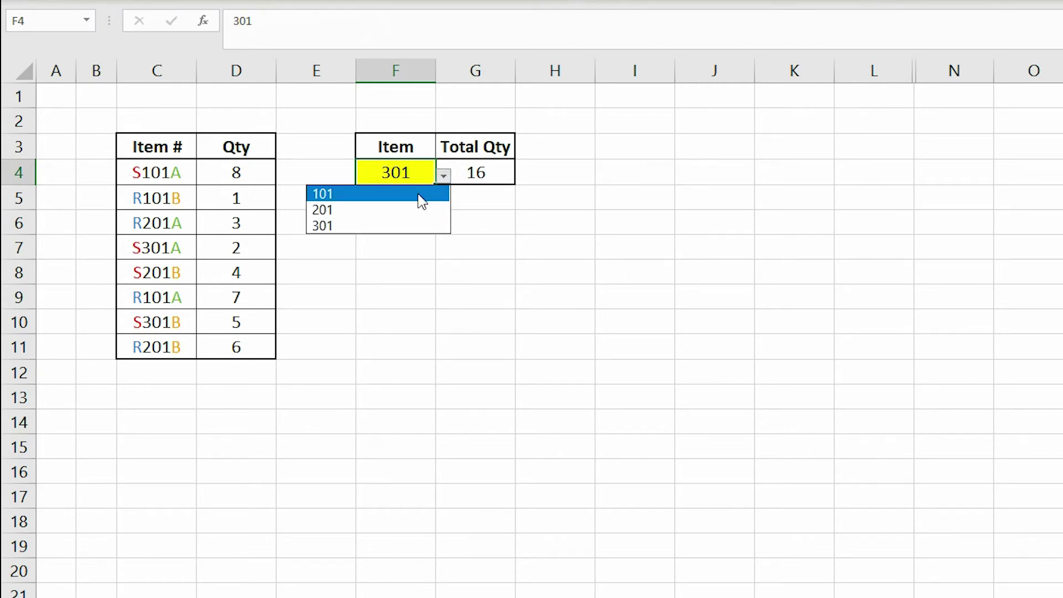
pyautogui.click(423, 198)
pyautogui.click(491, 178)
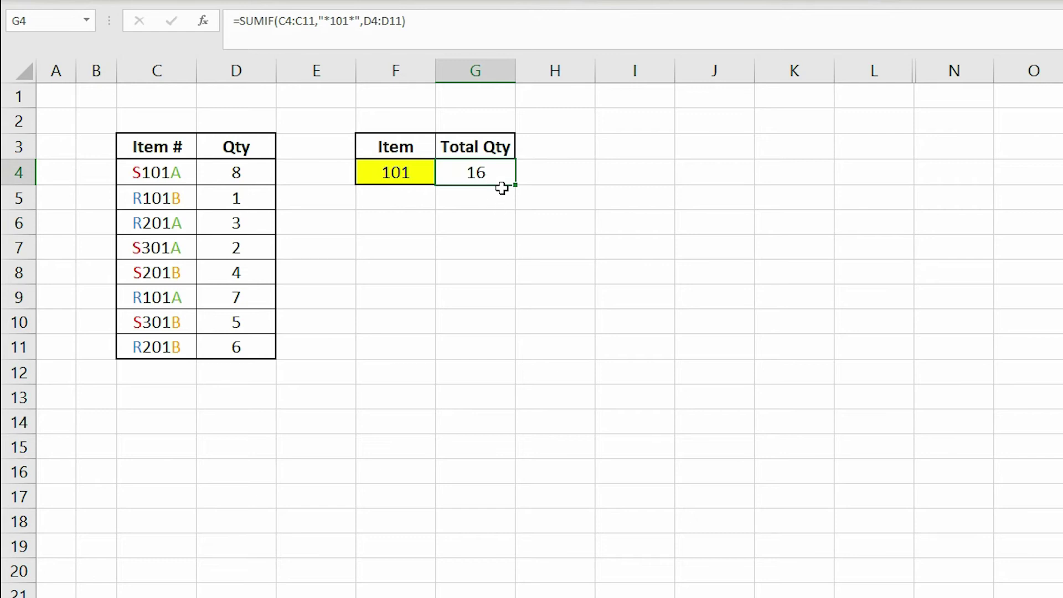
# Change G4's criteria from the fixed 101 to "*"&F4&"*" so it follows F4
pyautogui.click(349, 31)
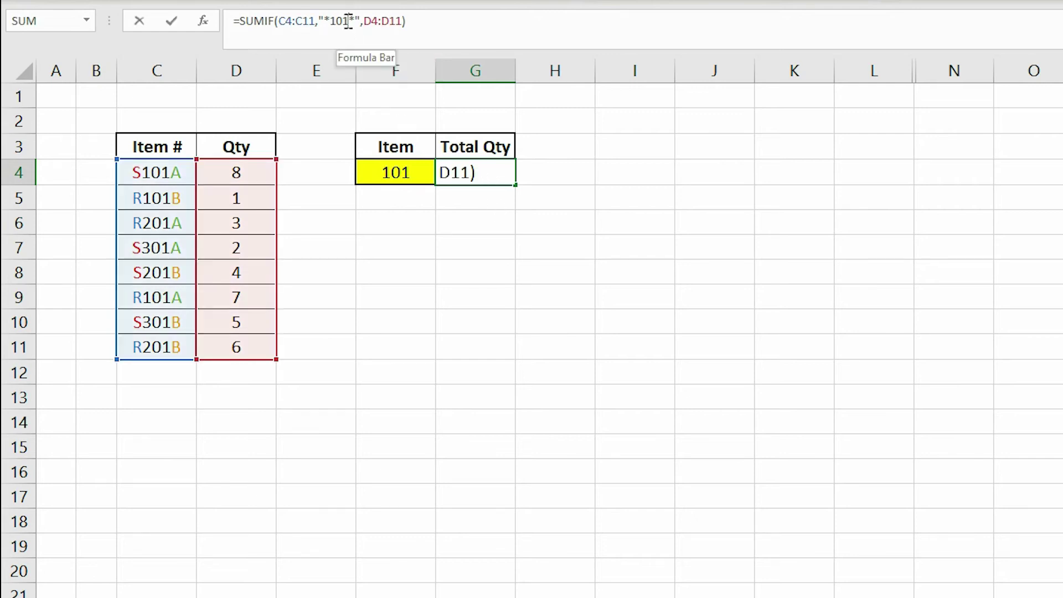
pyautogui.press('BackSpace')
pyautogui.press('BackSpace')
pyautogui.press('BackSpace')
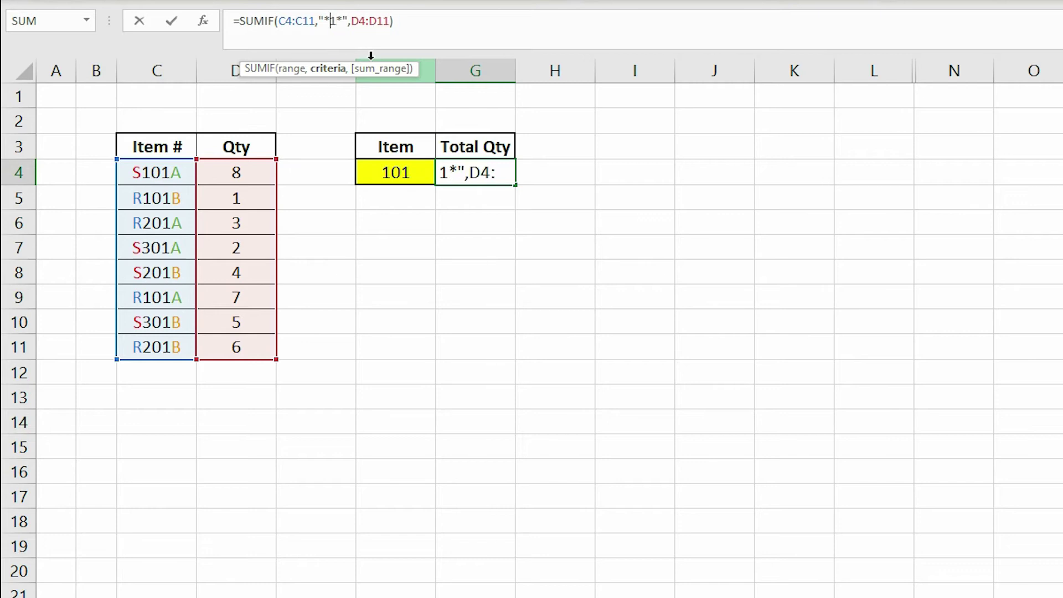
pyautogui.write('"&')
pyautogui.click(399, 174)
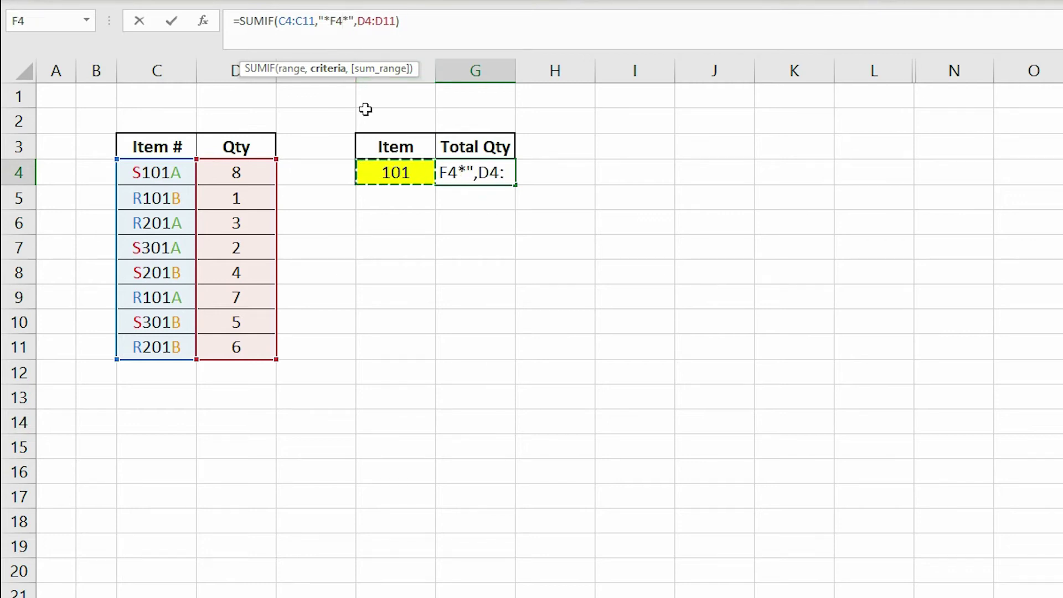
pyautogui.click(331, 22)
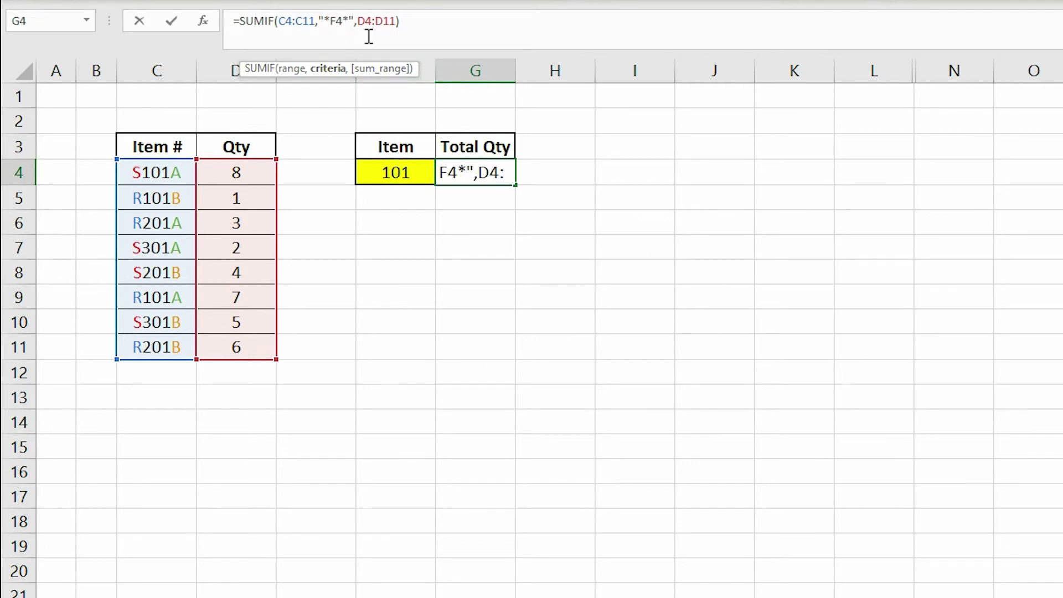
pyautogui.write('"')
pyautogui.press('Right')
pyautogui.press('Right')
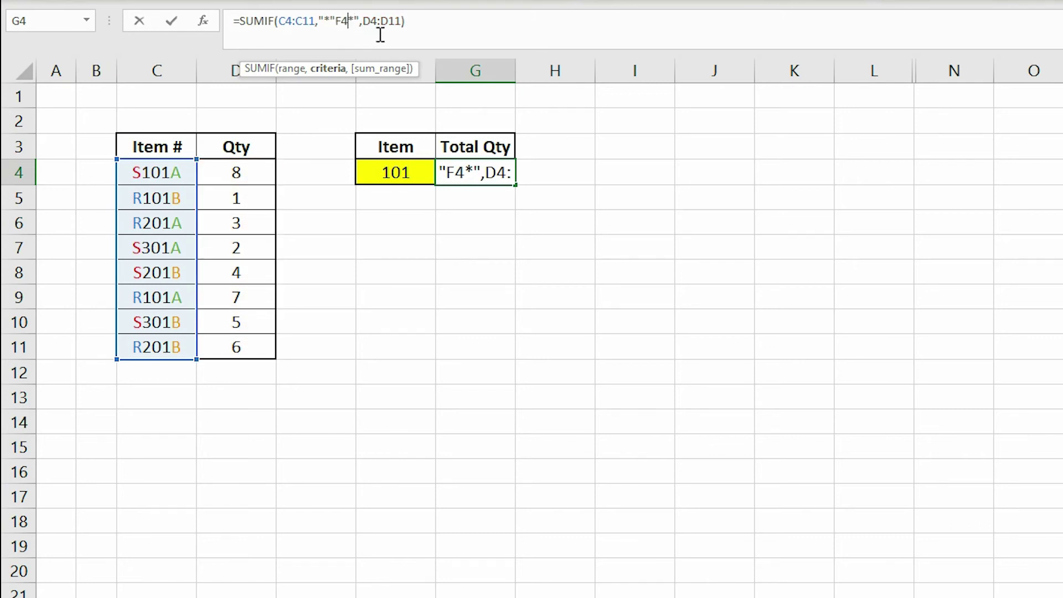
pyautogui.write('"')
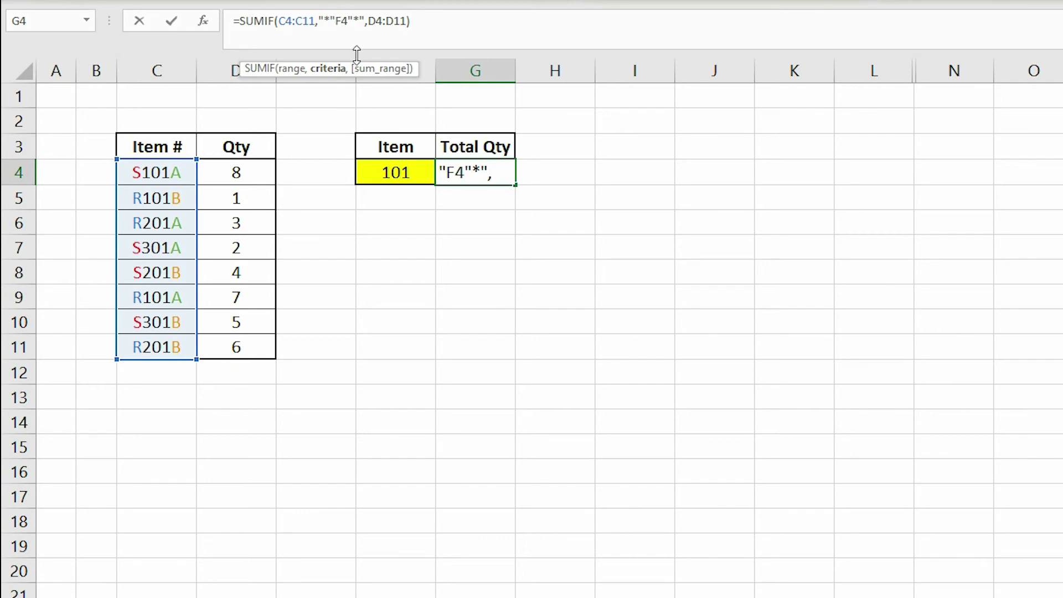
pyautogui.write('&')
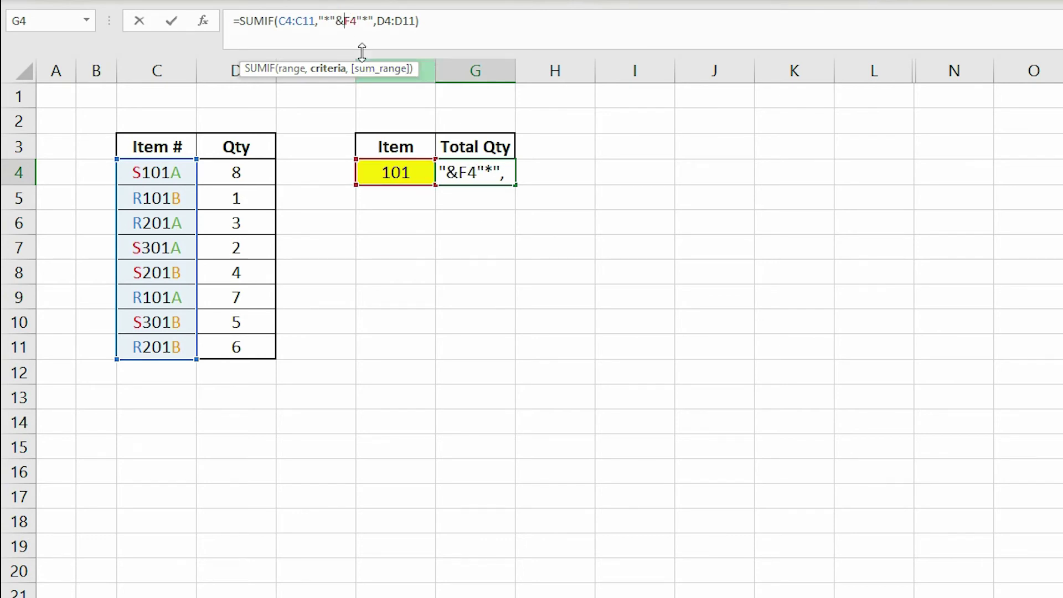
pyautogui.click(354, 22)
pyautogui.write('&')
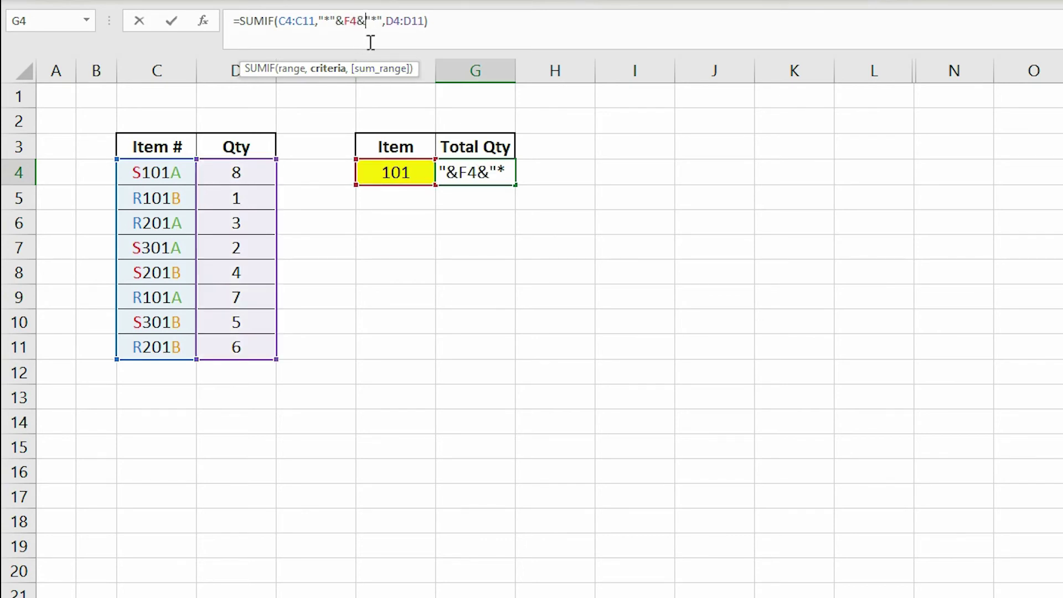
pyautogui.click(440, 22)
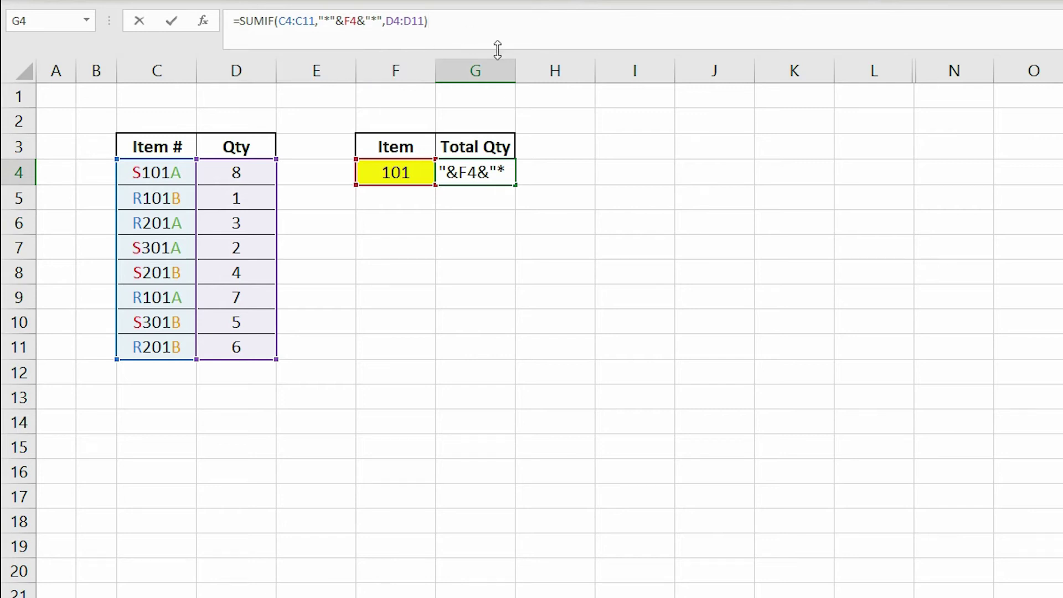
pyautogui.press('Return')
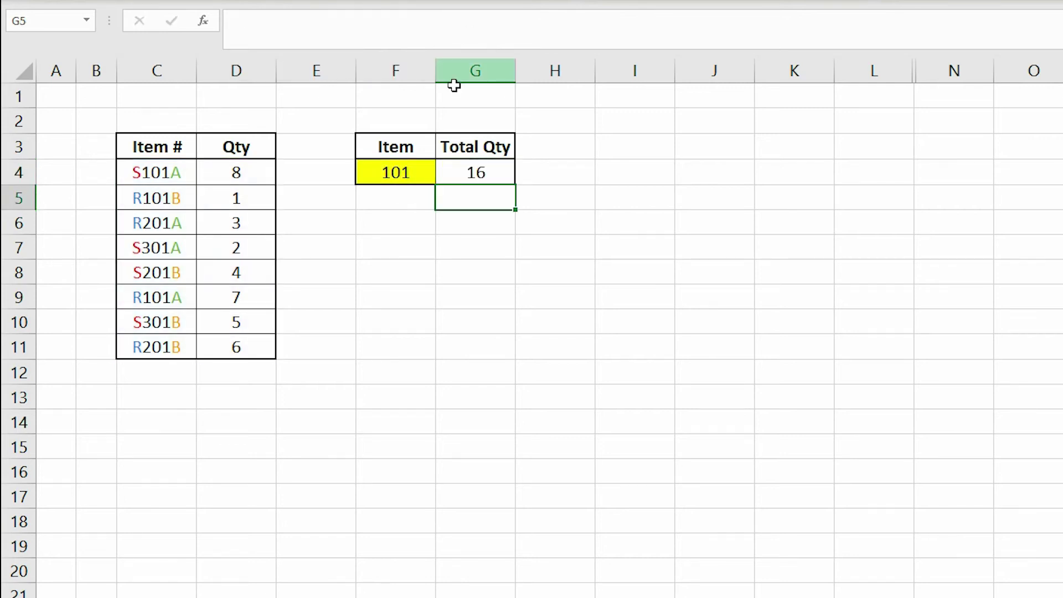
pyautogui.click(415, 172)
# Try items 201 and 301 in F4, then settle on 201 for a G4 total of 13
pyautogui.click(444, 175)
pyautogui.click(414, 214)
pyautogui.click(443, 176)
pyautogui.click(409, 227)
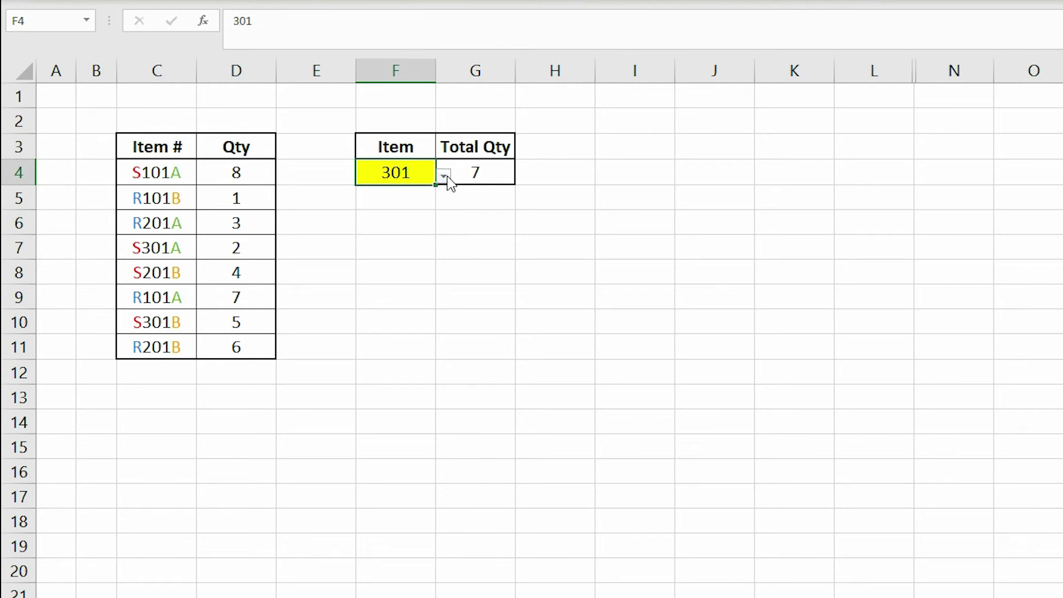
pyautogui.click(444, 175)
pyautogui.click(420, 212)
pyautogui.click(502, 174)
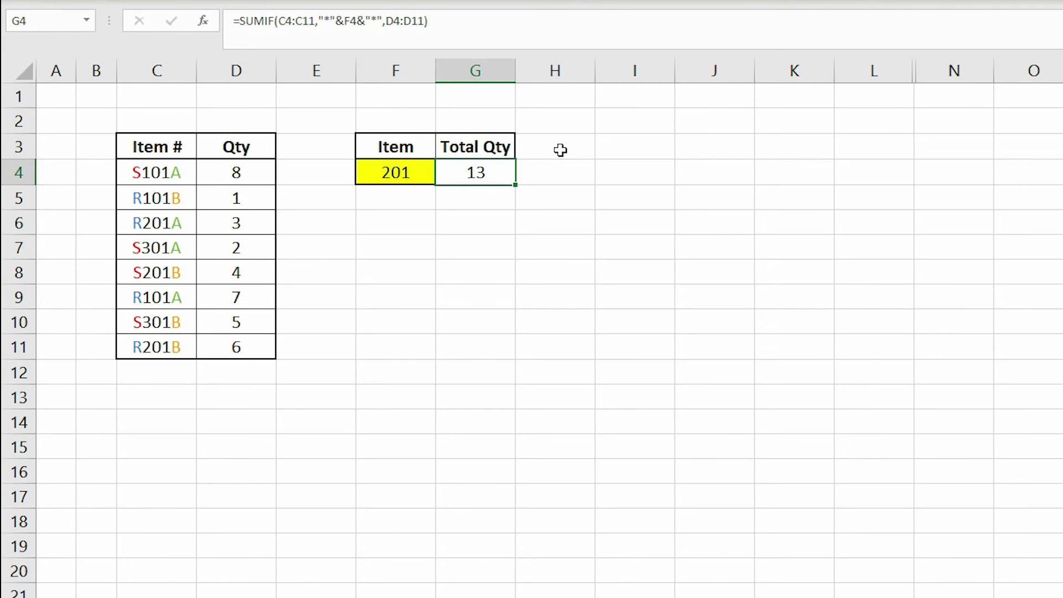
# Add an R prefix so G4's criteria reads "*R"&F4&"*", totalling 9
pyautogui.click(331, 21)
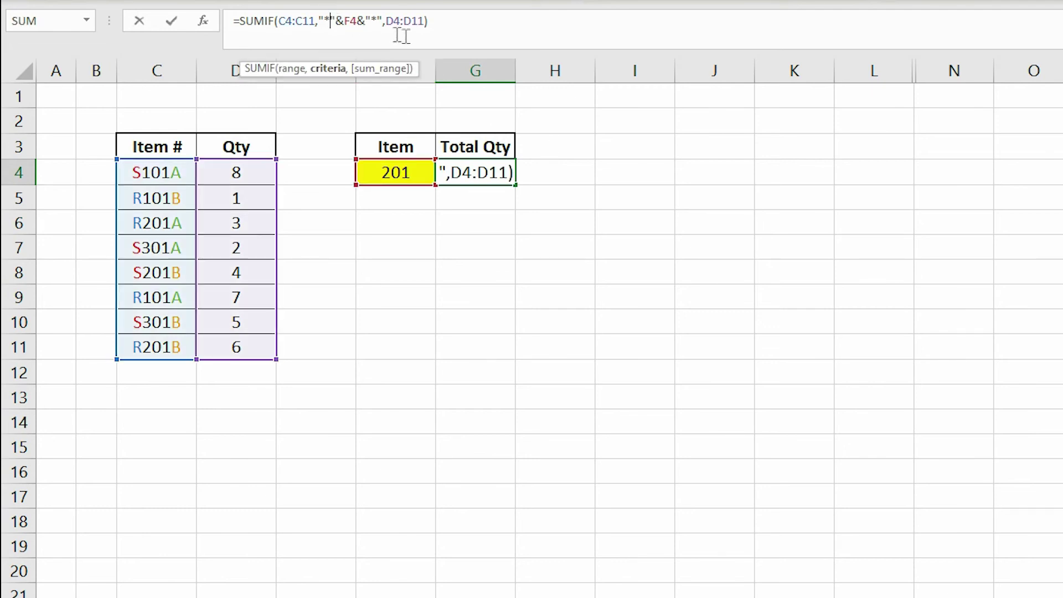
pyautogui.click(443, 25)
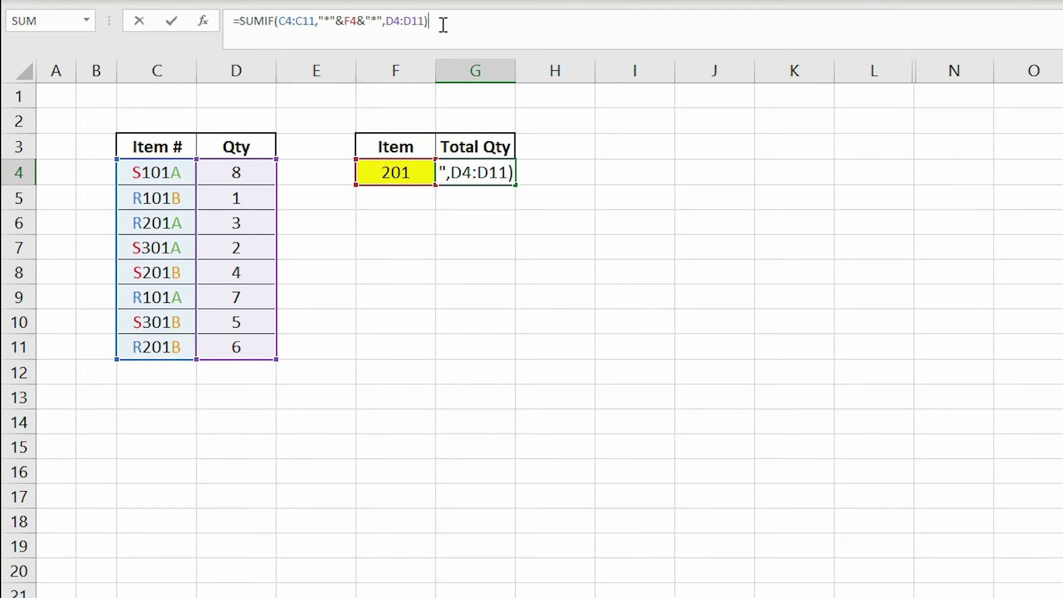
pyautogui.click(331, 23)
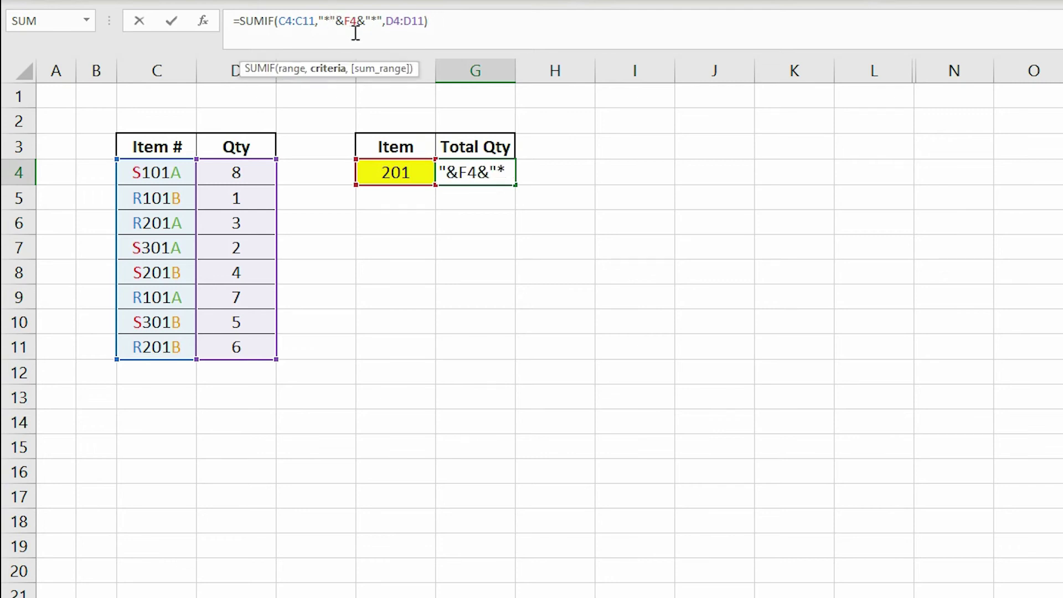
pyautogui.write('R')
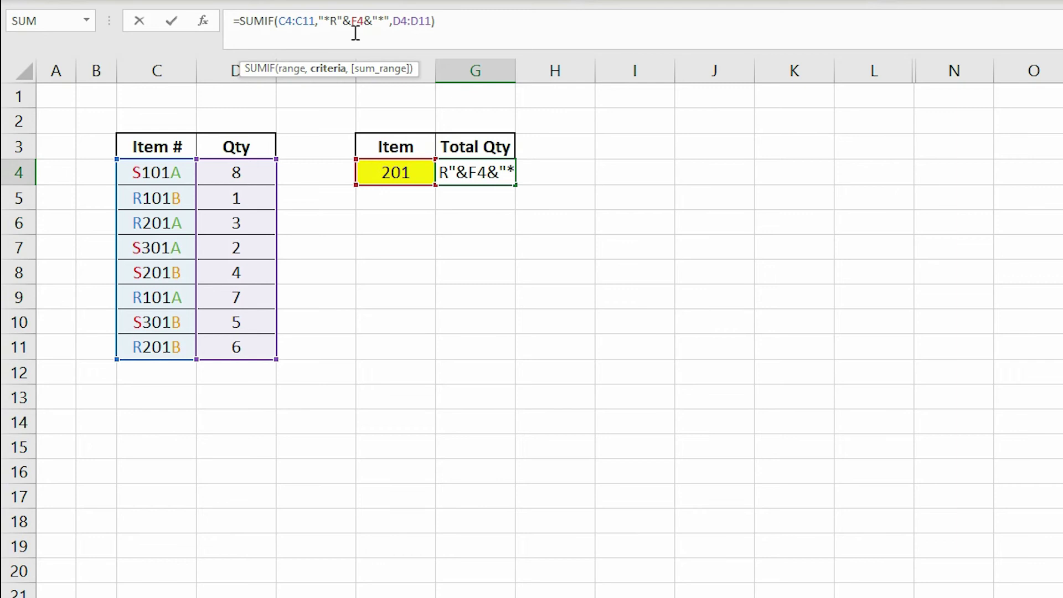
pyautogui.click(449, 25)
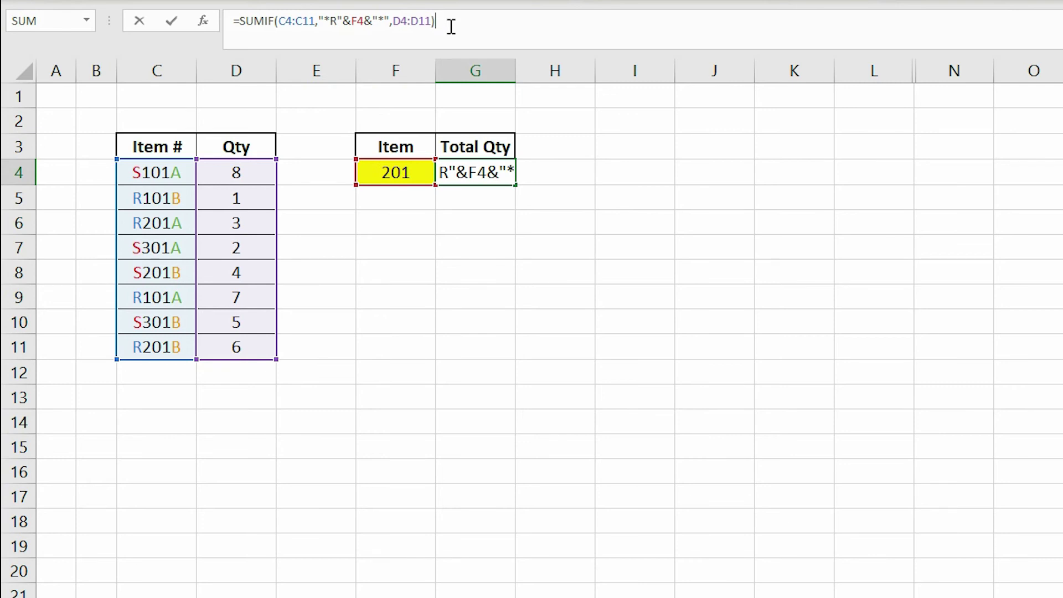
pyautogui.press('Return')
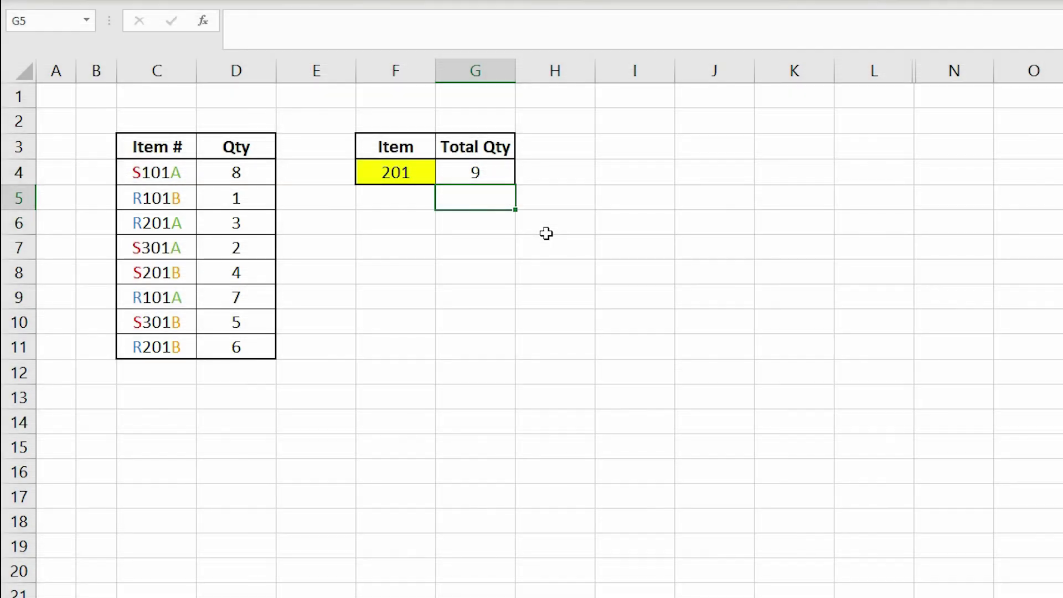
pyautogui.click(412, 174)
pyautogui.hotkey('ctrl', 'c')
# Set F4 to 101 and change G4's criteria to "*"&F4&"*A", totalling 15
pyautogui.click(443, 176)
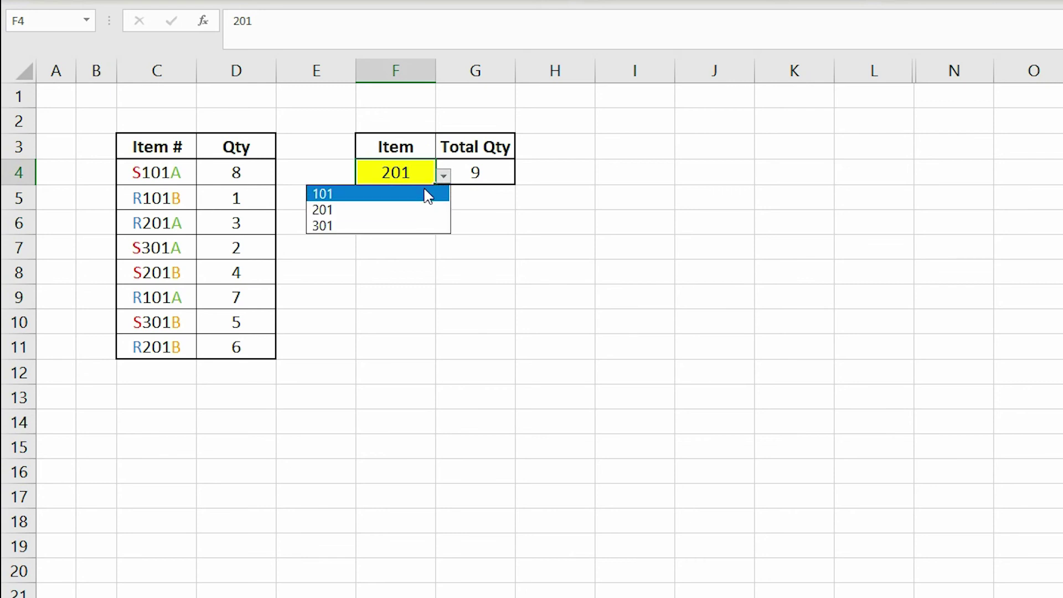
pyautogui.click(423, 192)
pyautogui.click(470, 173)
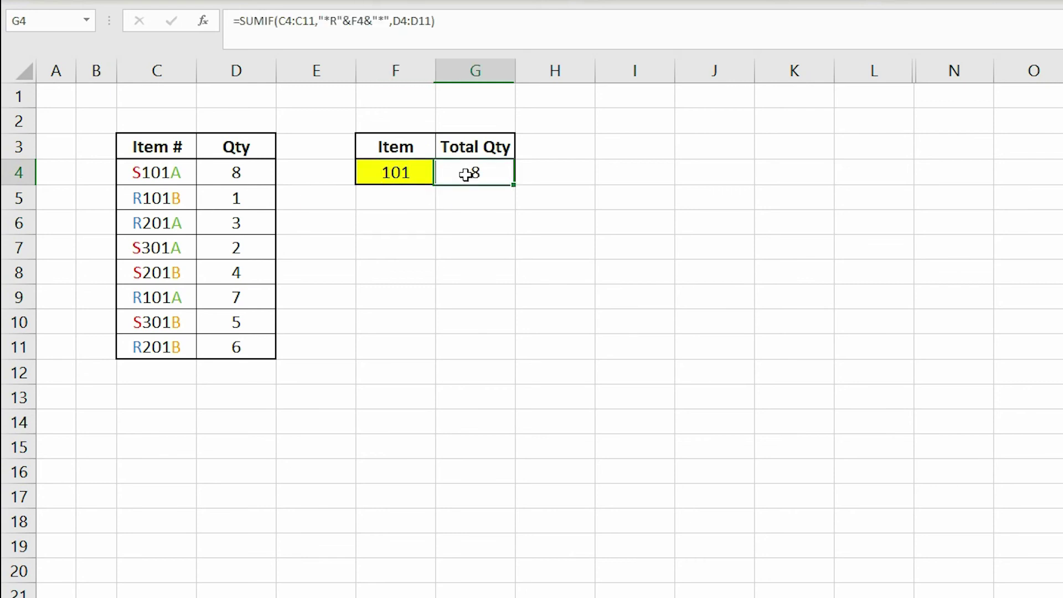
pyautogui.click(331, 21)
pyautogui.write('R')
pyautogui.press('BackSpace')
pyautogui.click(378, 21)
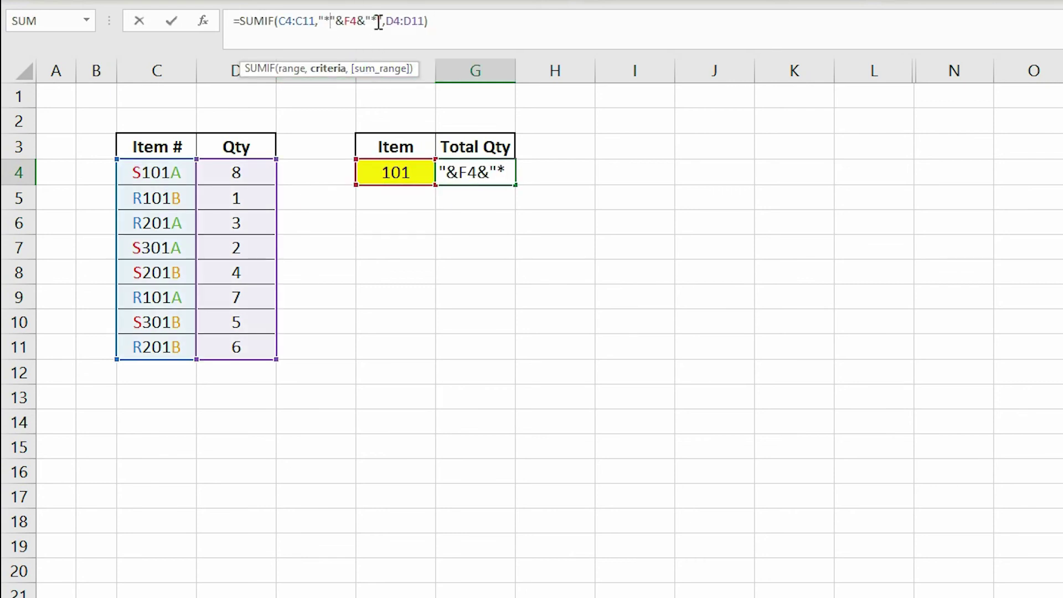
pyautogui.press('Left')
pyautogui.write('A')
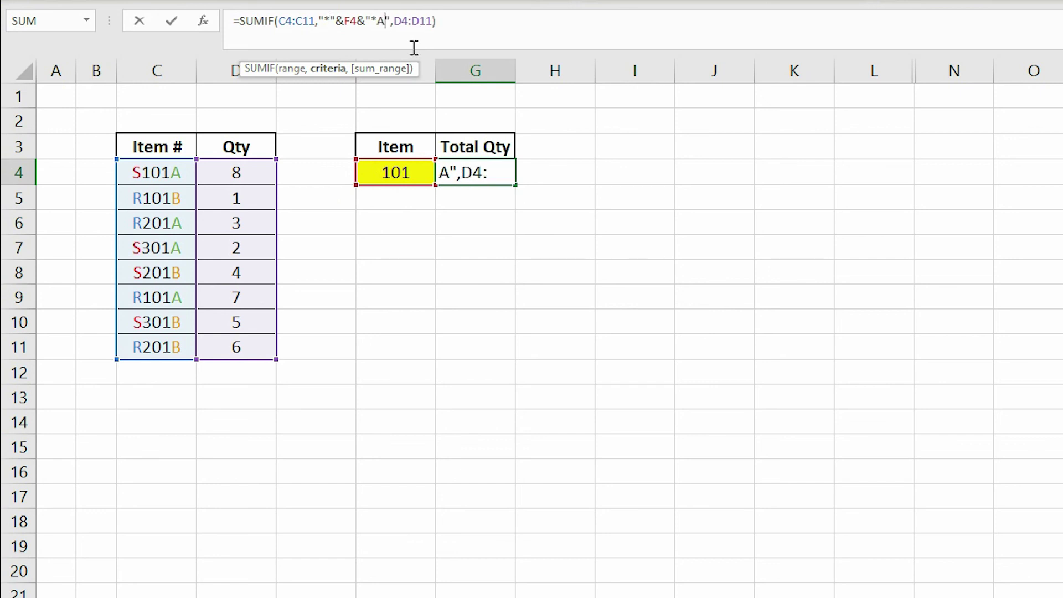
pyautogui.press('Return')
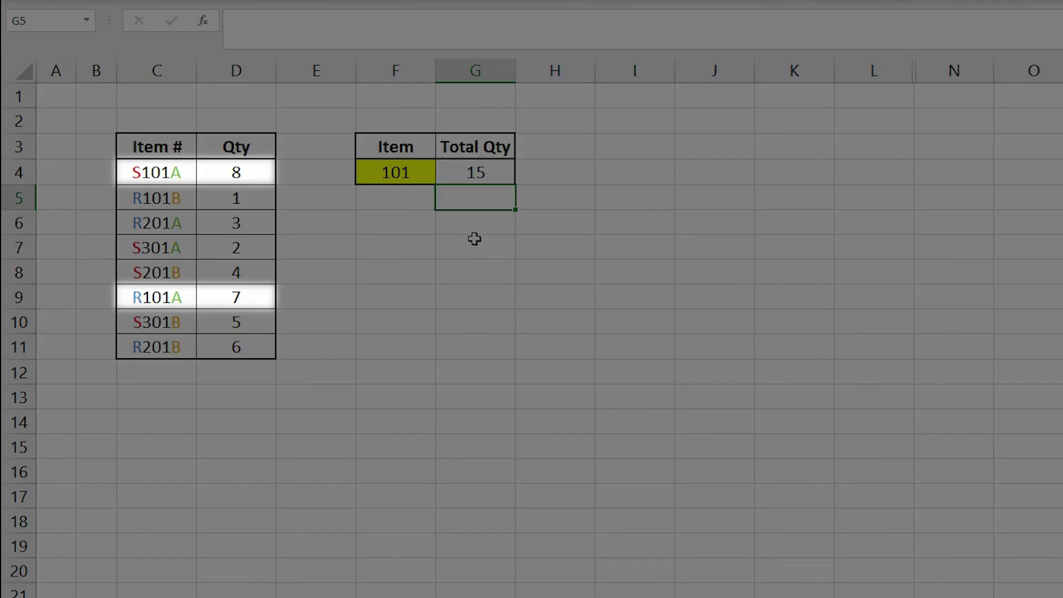
# Change G4's criteria to "*S"&"*B" so the total becomes 9
pyautogui.click(502, 172)
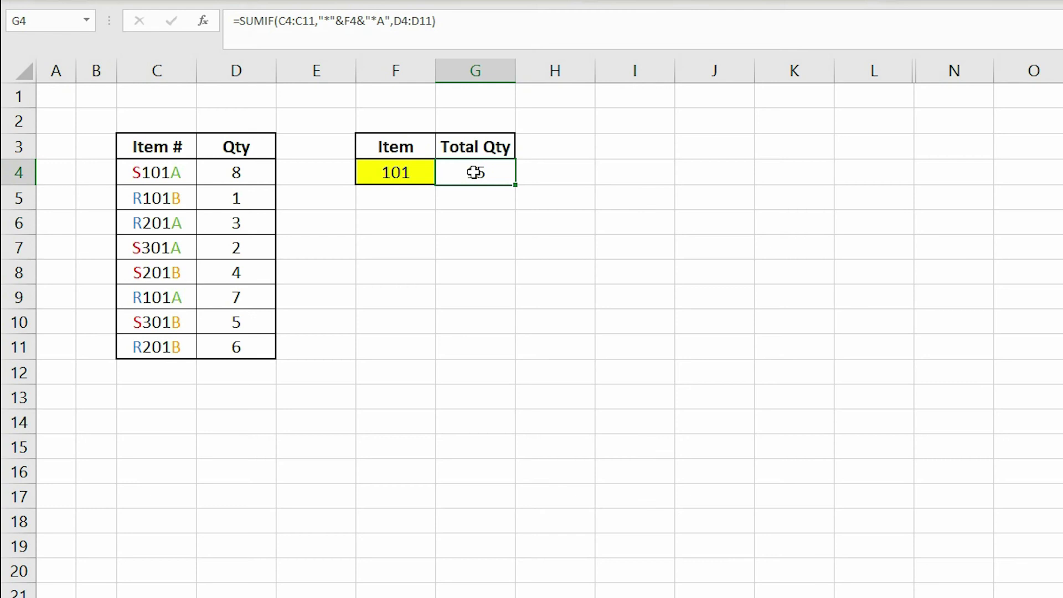
pyautogui.click(358, 22)
pyautogui.press('BackSpace')
pyautogui.press('BackSpace')
pyautogui.press('BackSpace')
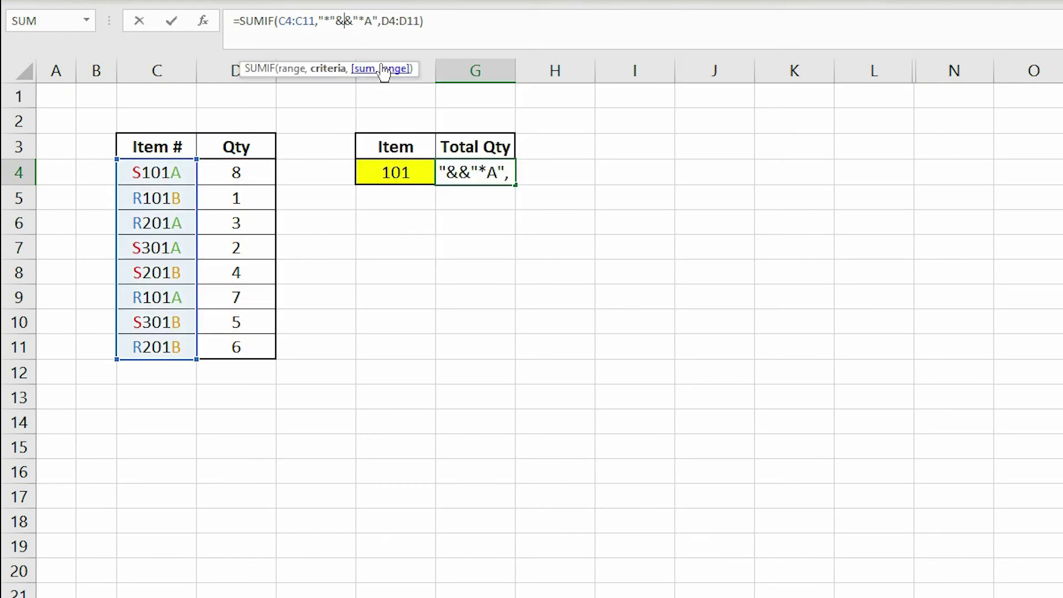
pyautogui.press('Left')
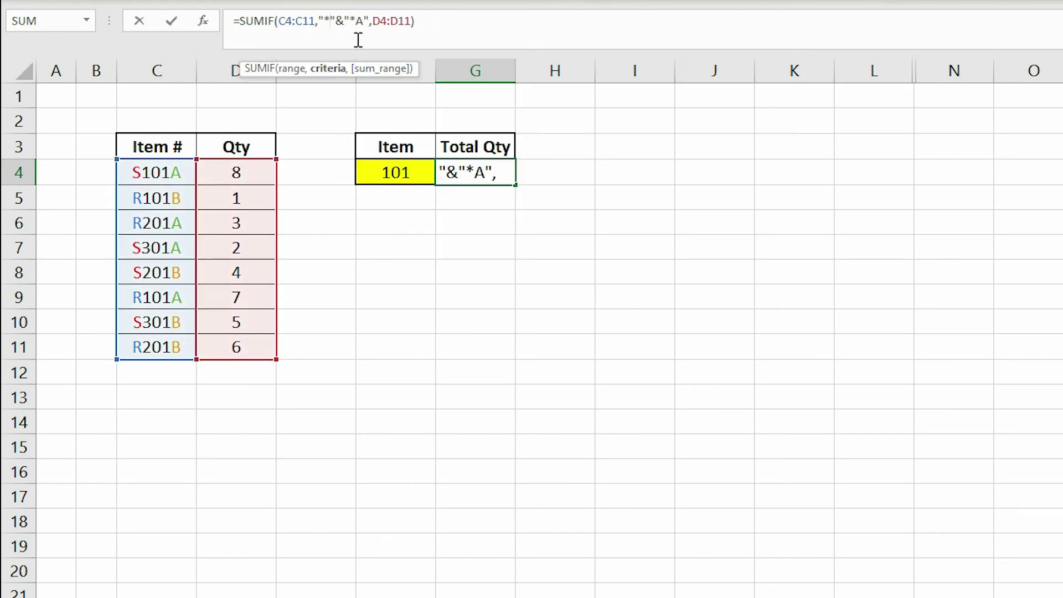
pyautogui.write('S')
pyautogui.click(369, 21)
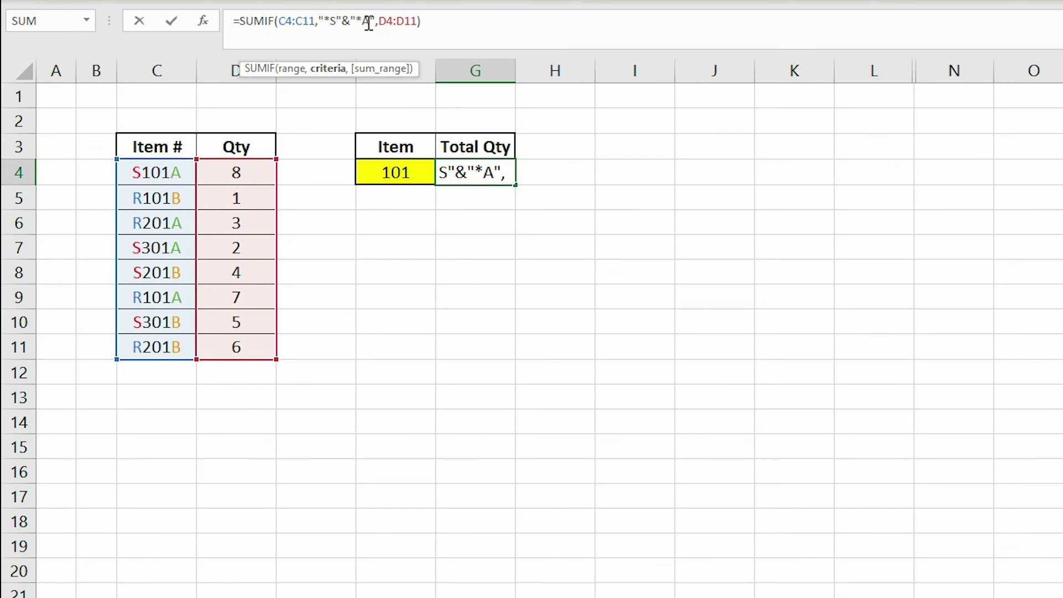
pyautogui.press('BackSpace')
pyautogui.write('B')
pyautogui.press('Return')
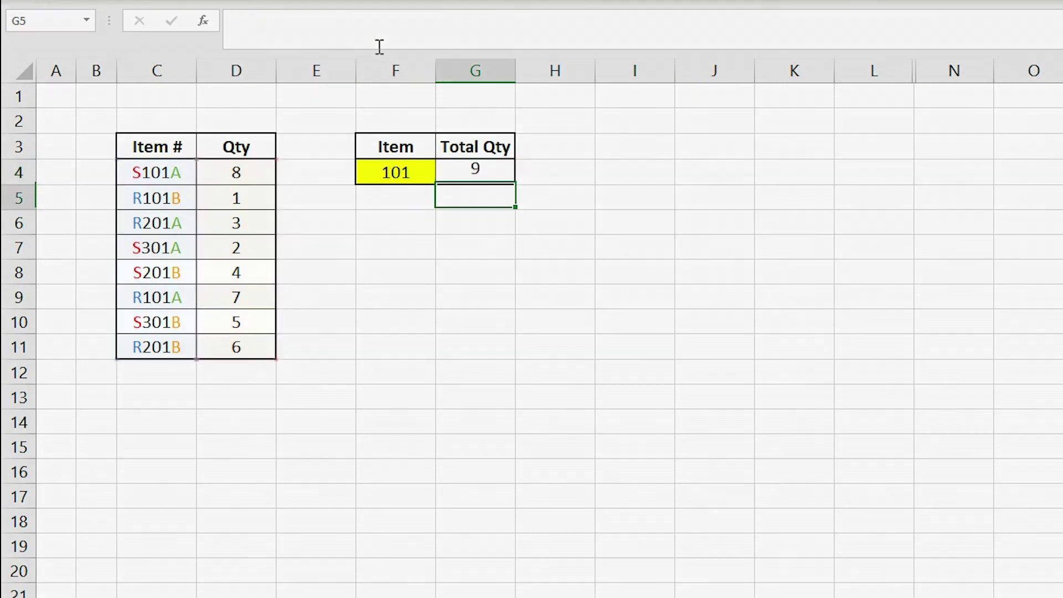